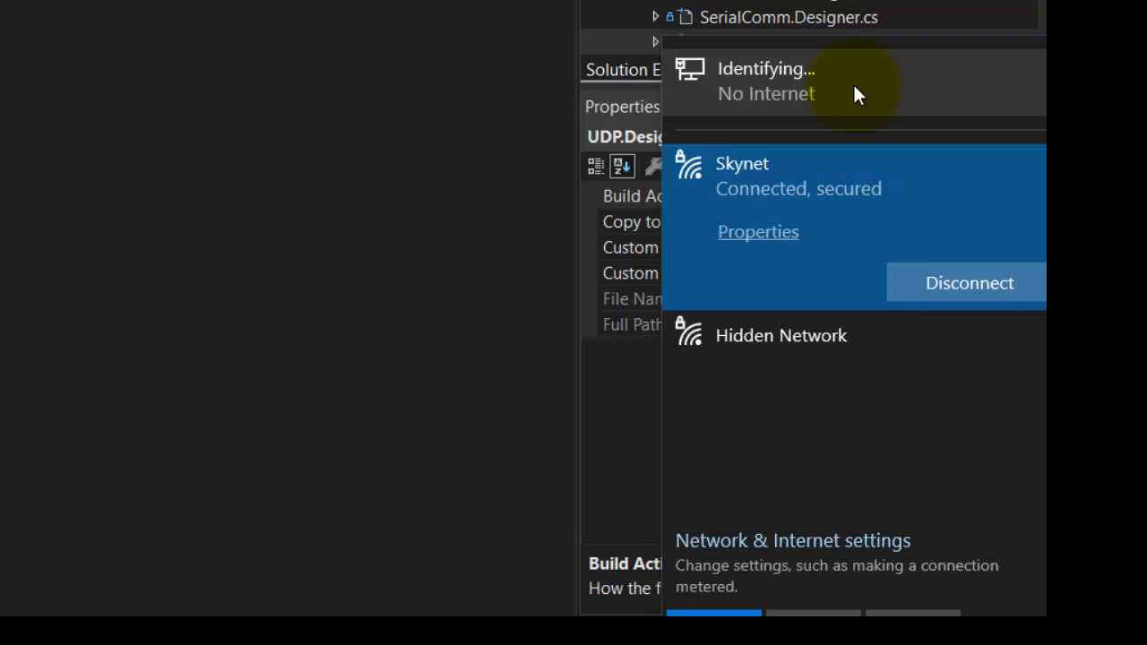
Step: Open the IP settings of the unidentified Ethernet connection and switch them to Manual with IPv4 turned on
click(867, 186)
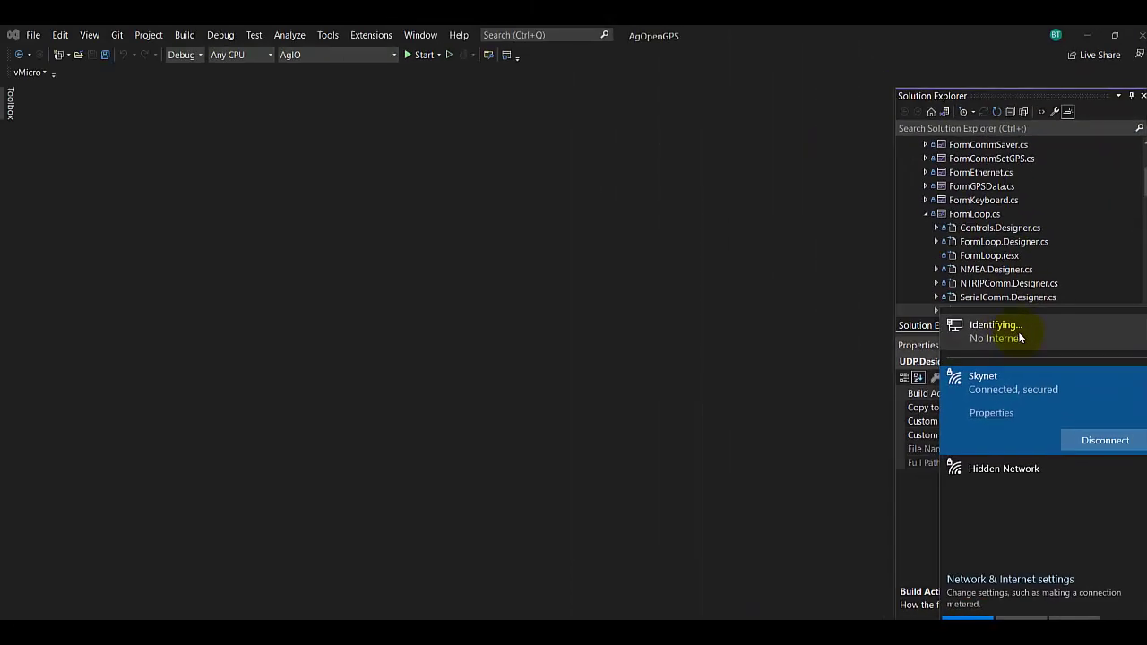
click(1019, 338)
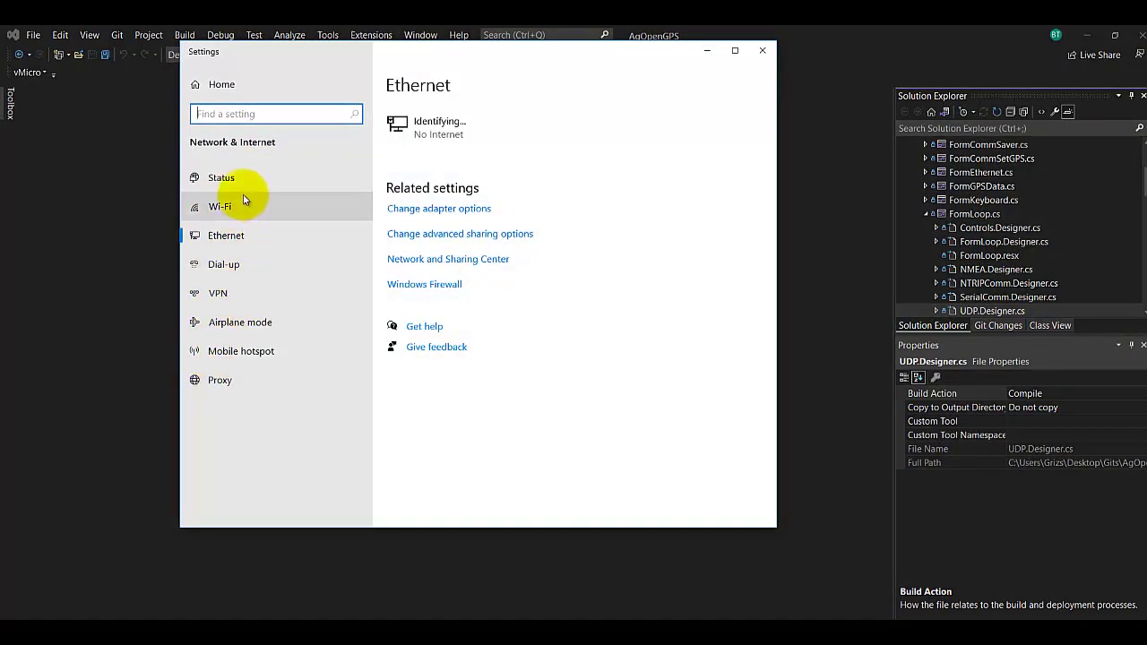
click(455, 133)
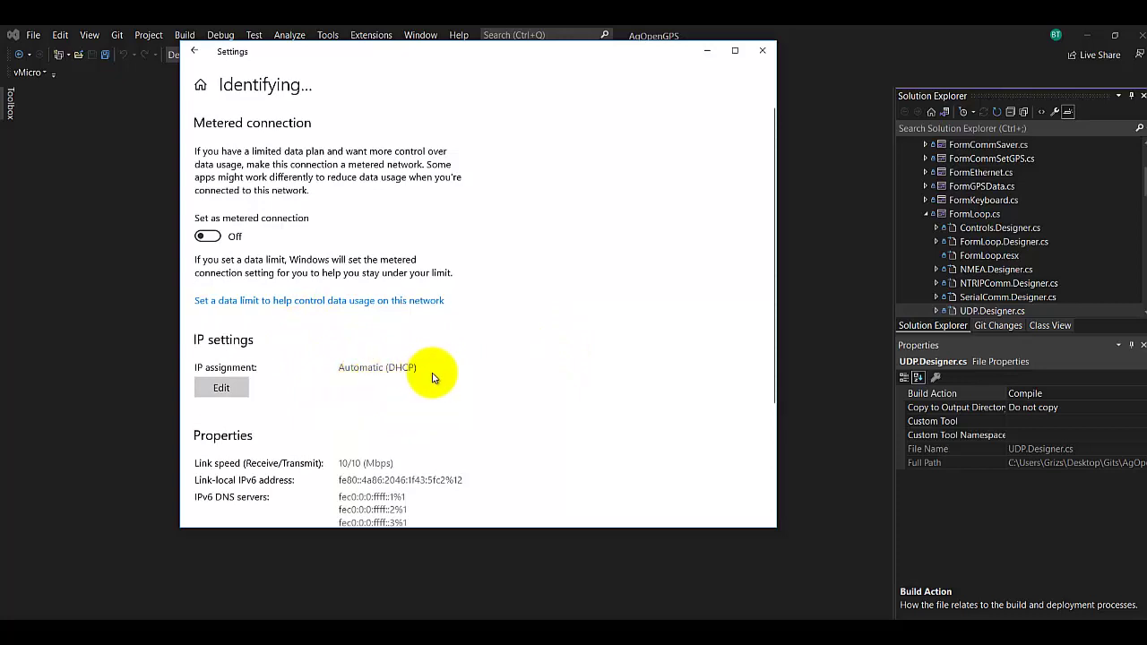
click(236, 391)
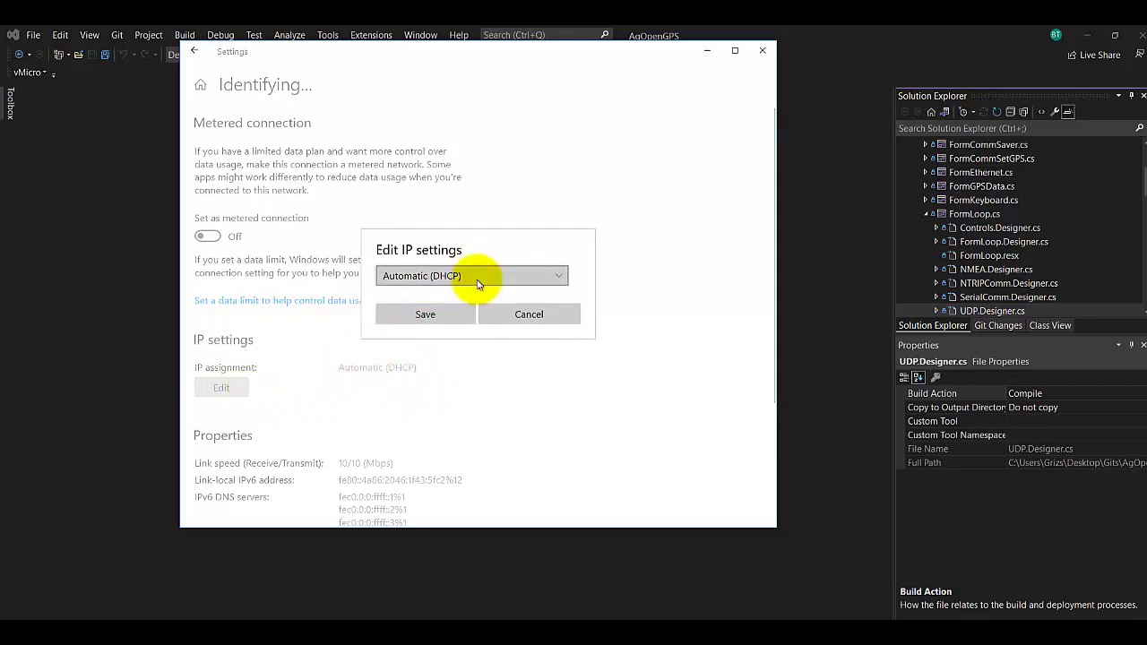
click(472, 278)
click(440, 294)
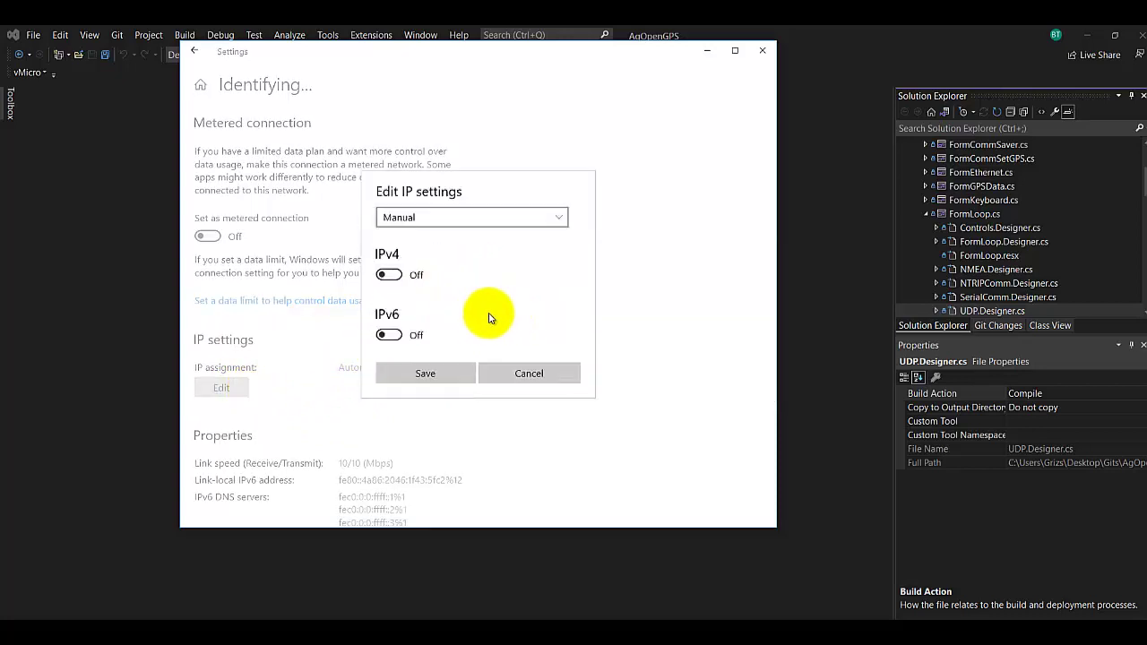
click(390, 275)
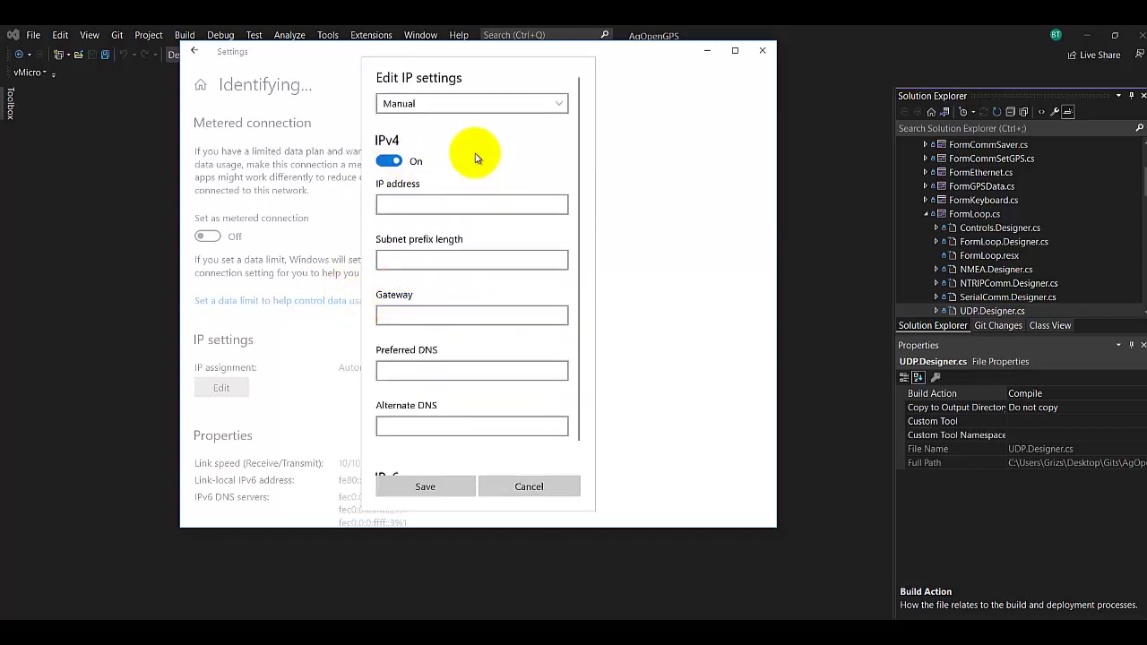
Step: Set the IPv4 address of the Ethernet connection to 192.168.3.10
click(419, 199)
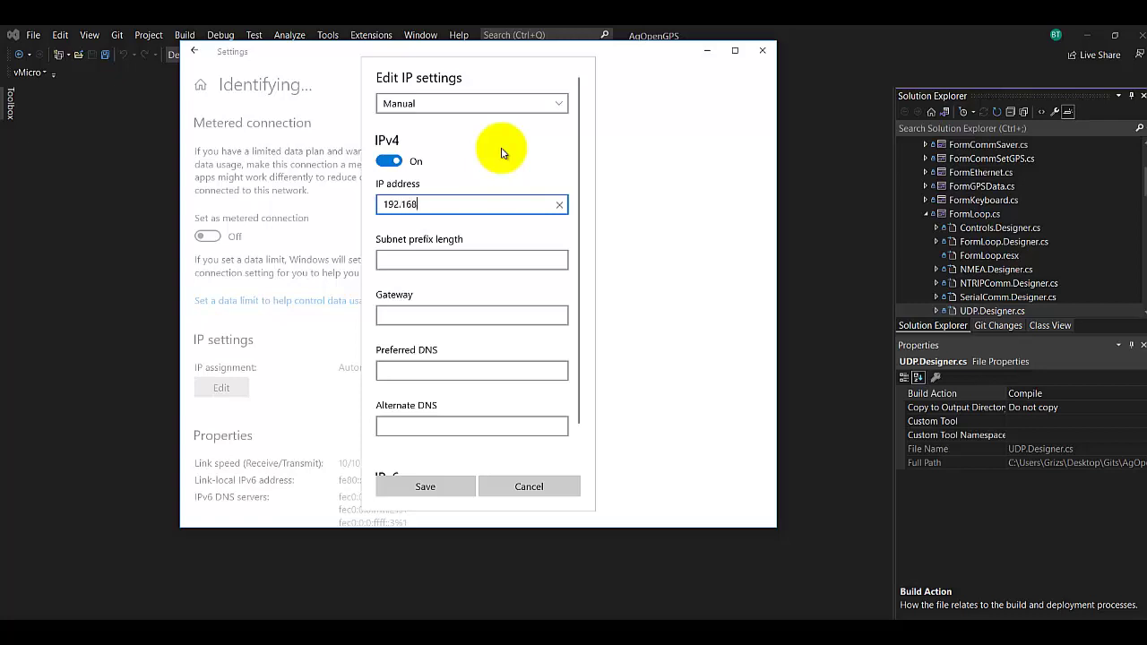
text(.)
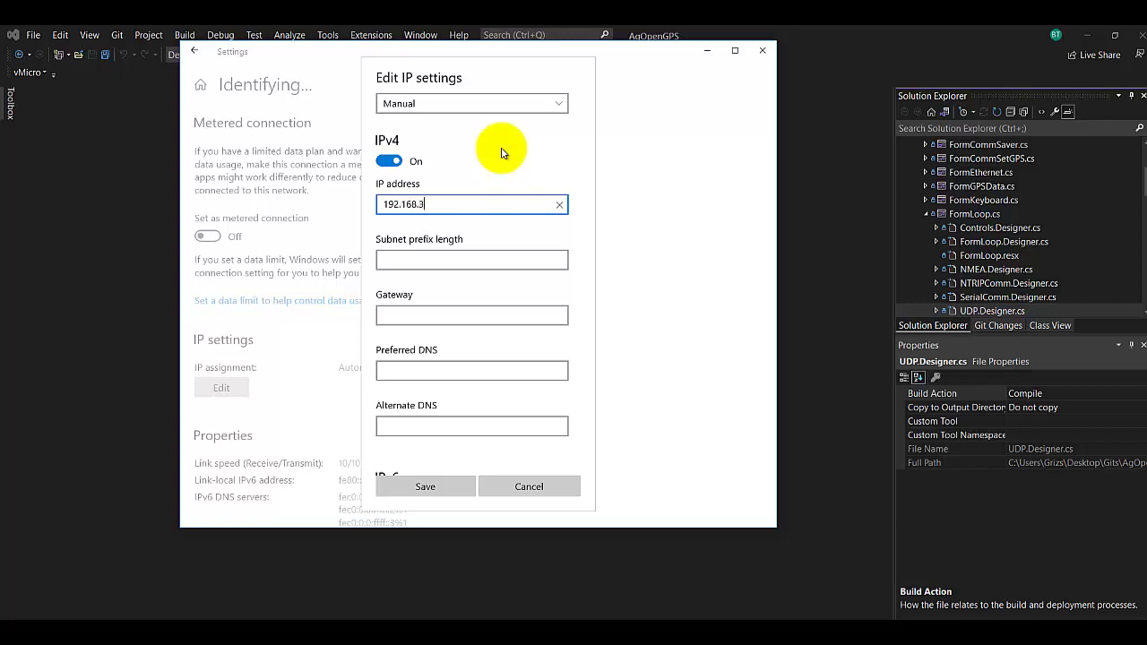
text(3.10)
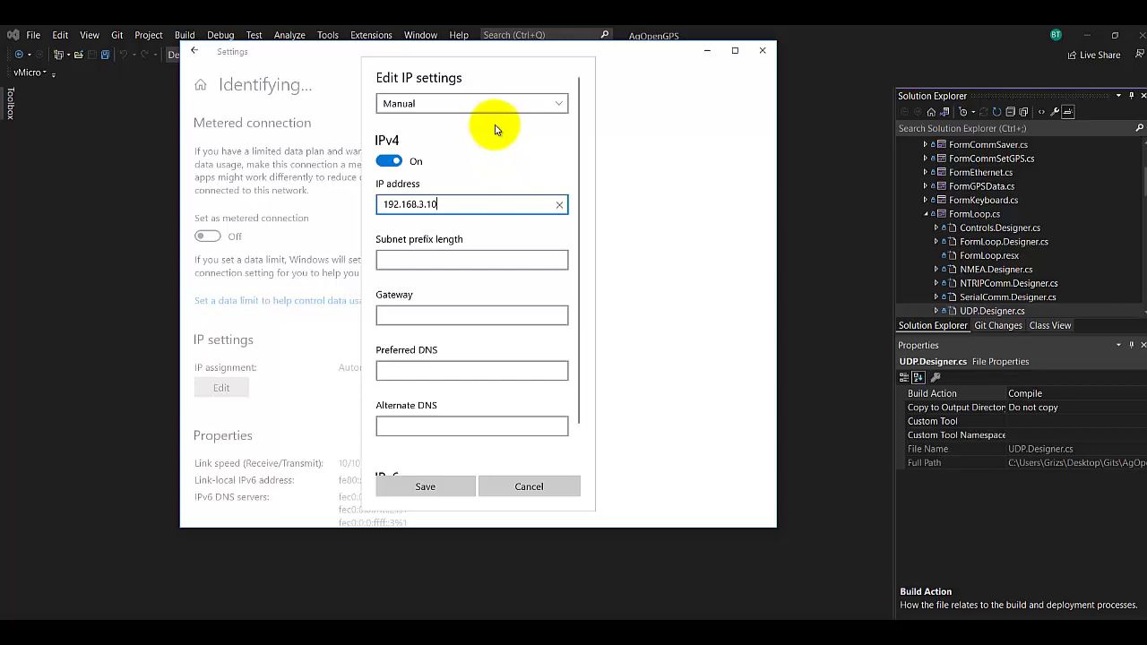
double_click(415, 204)
click(415, 204)
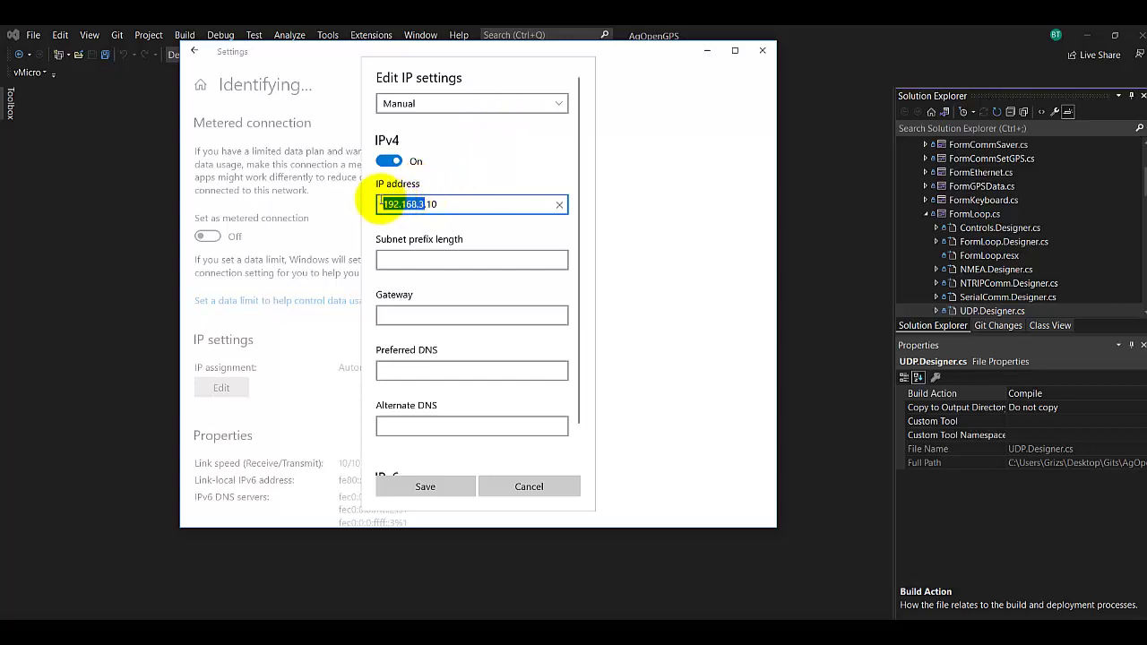
click(442, 204)
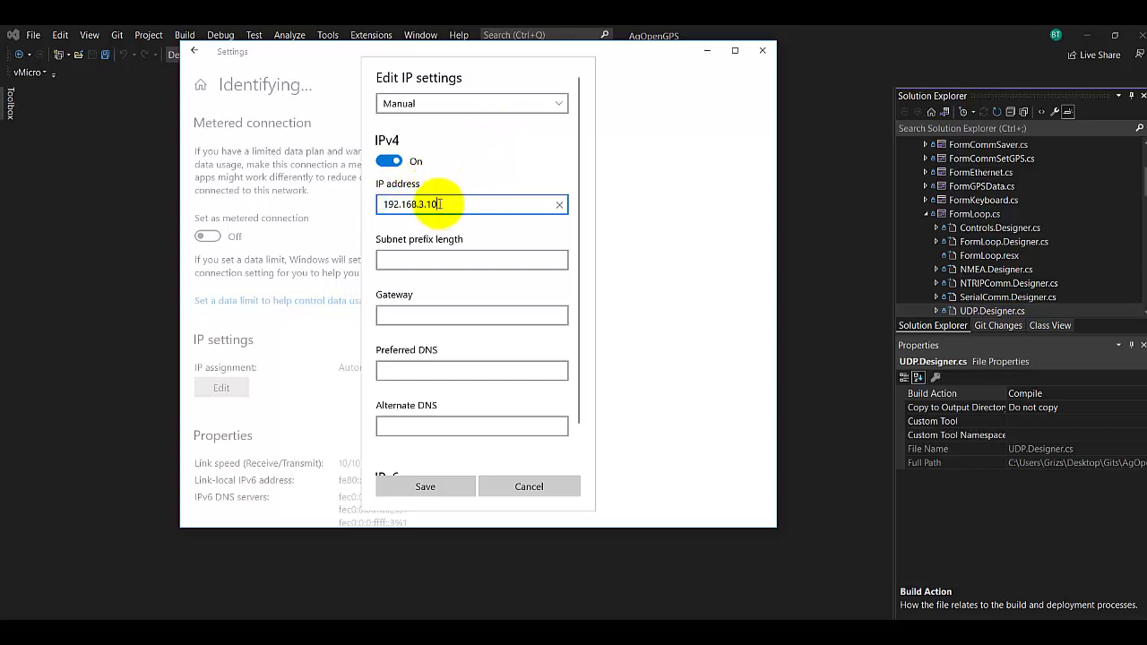
double_click(430, 204)
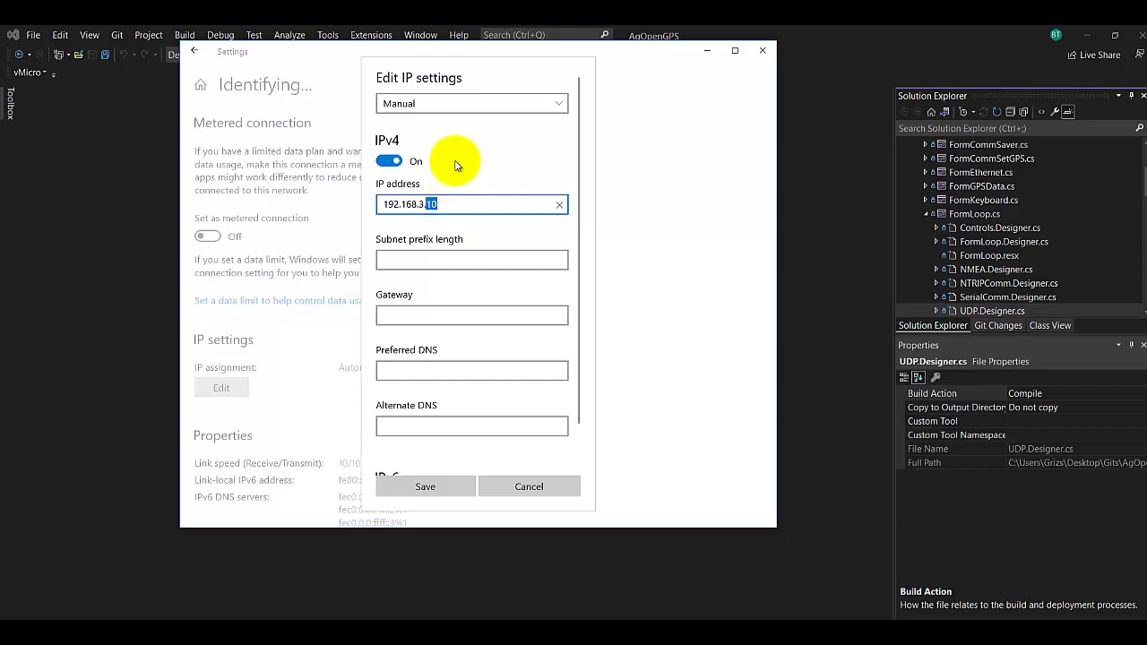
click(435, 204)
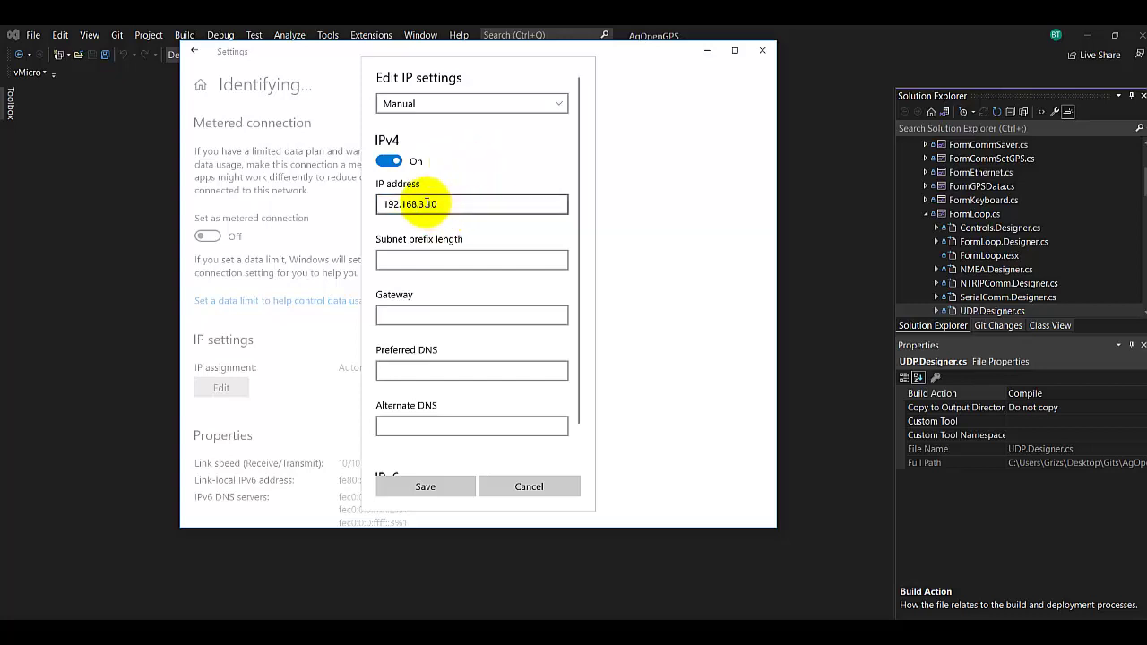
click(436, 238)
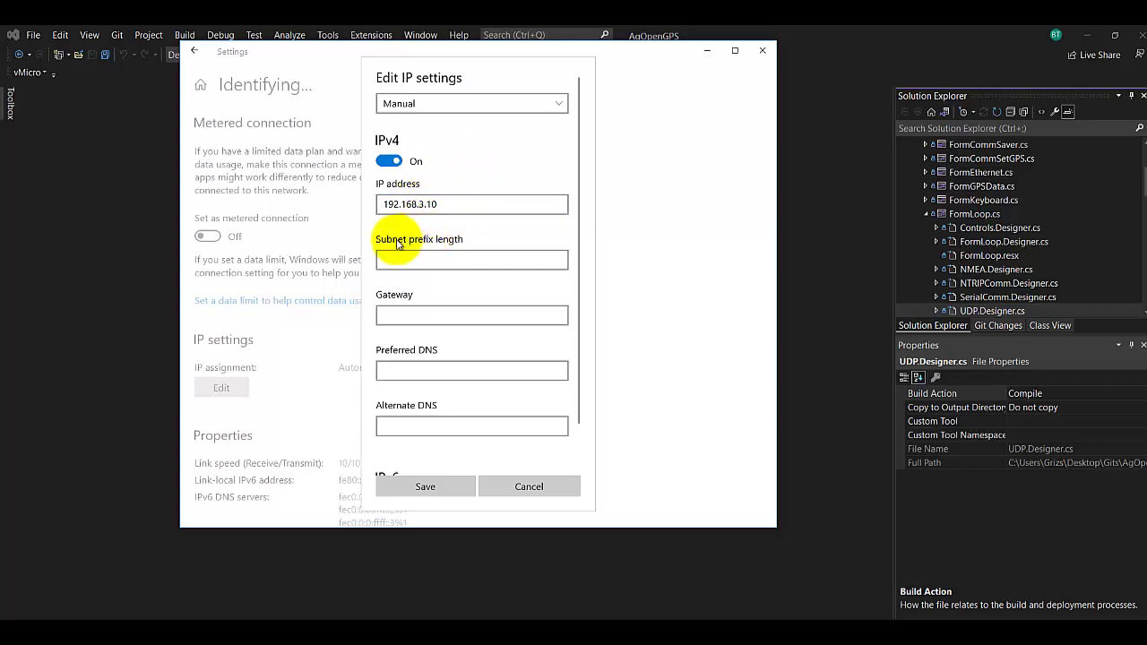
Step: Try entering the subnet prefix length as the mask 255.255.255.0
click(447, 258)
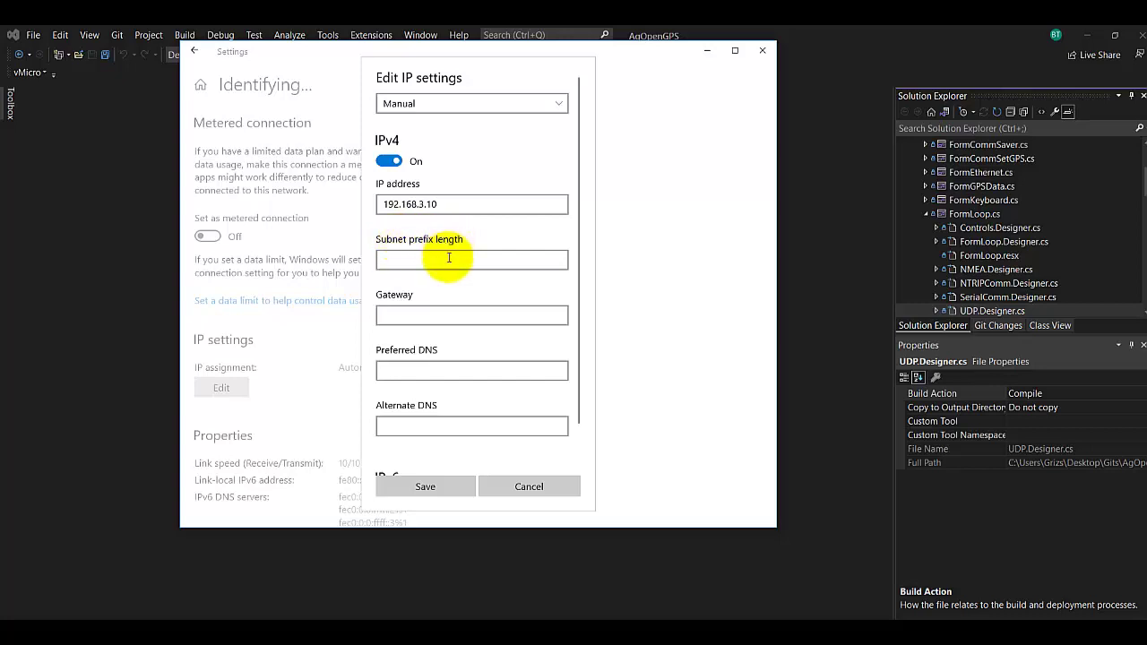
text(255.25)
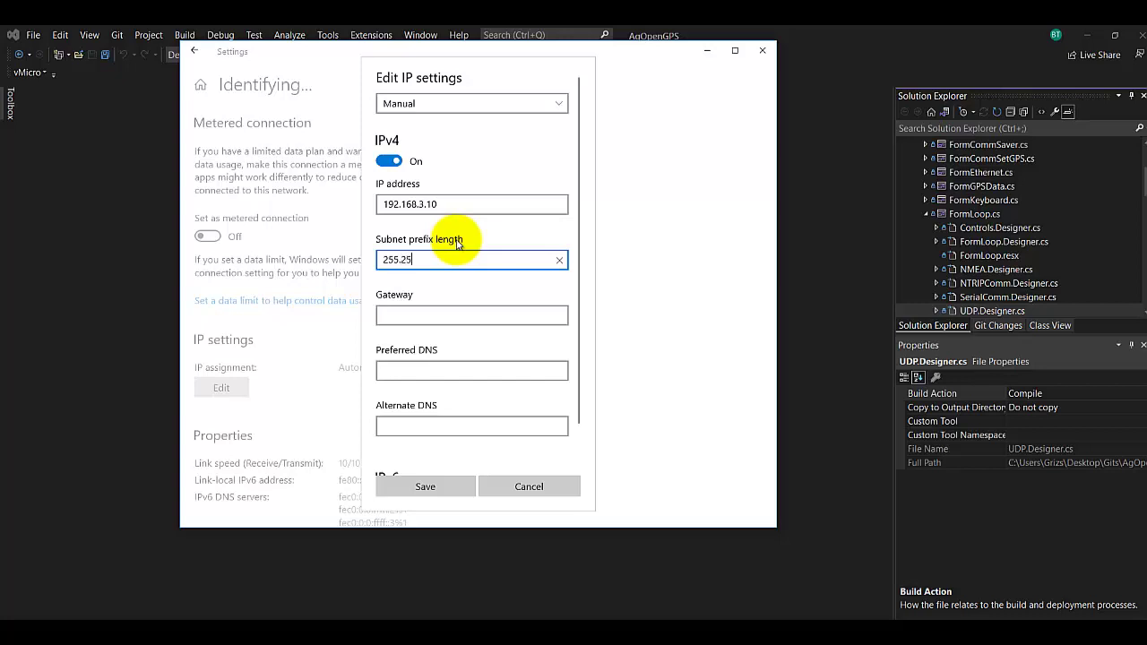
text(.255.0)
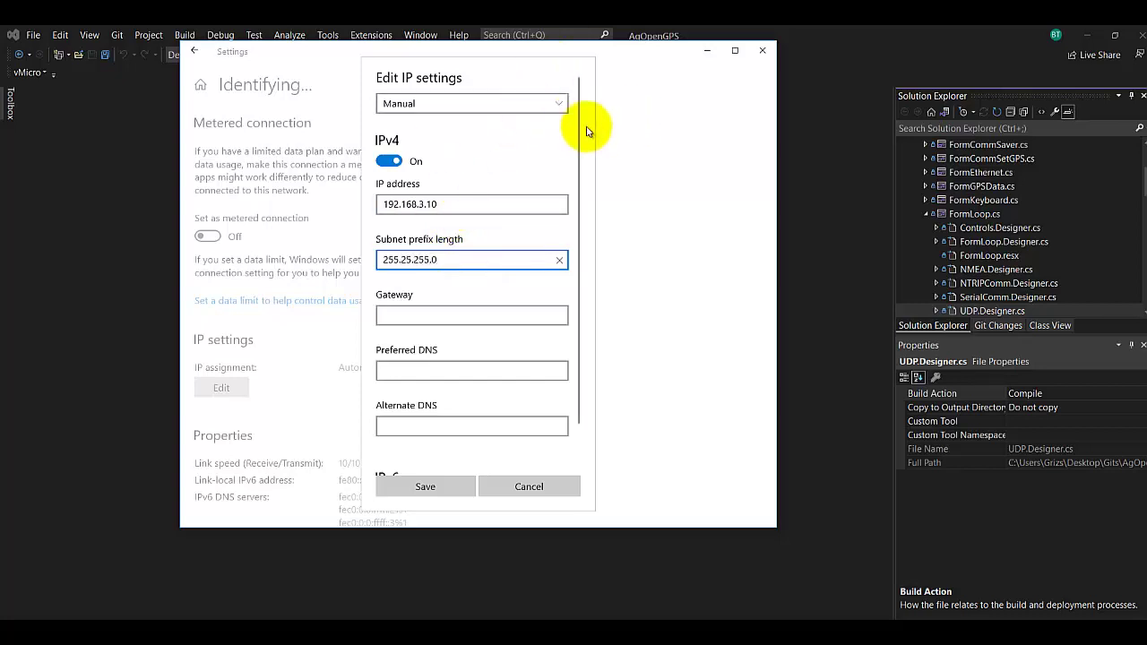
click(414, 260)
text(5)
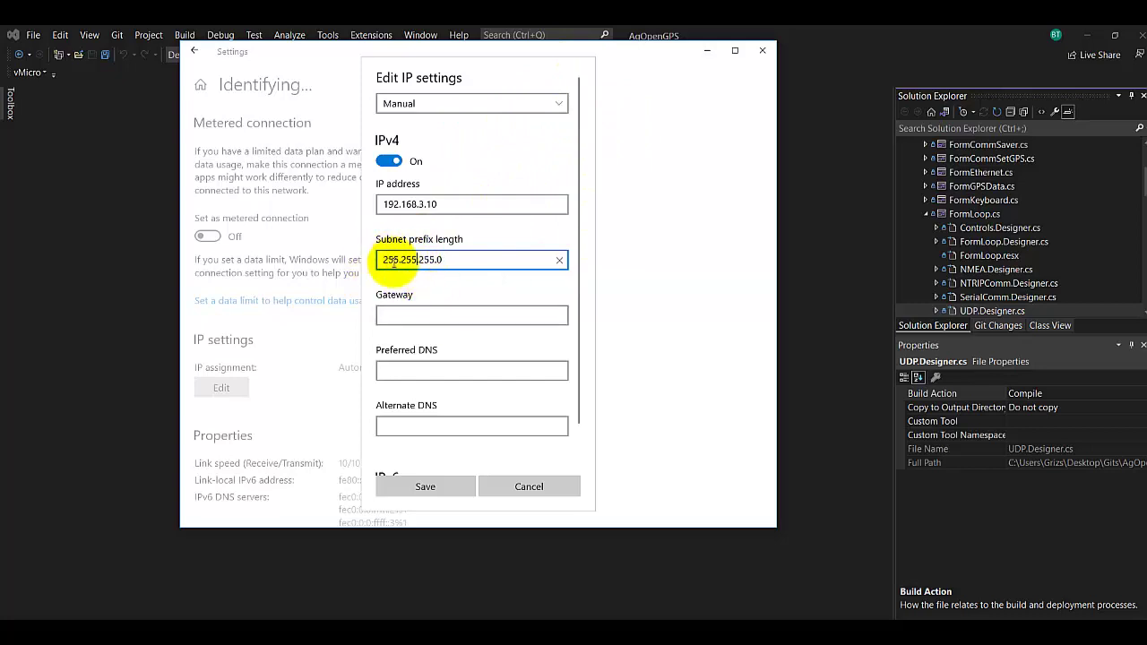
drag(419, 259, 383, 254)
click(446, 259)
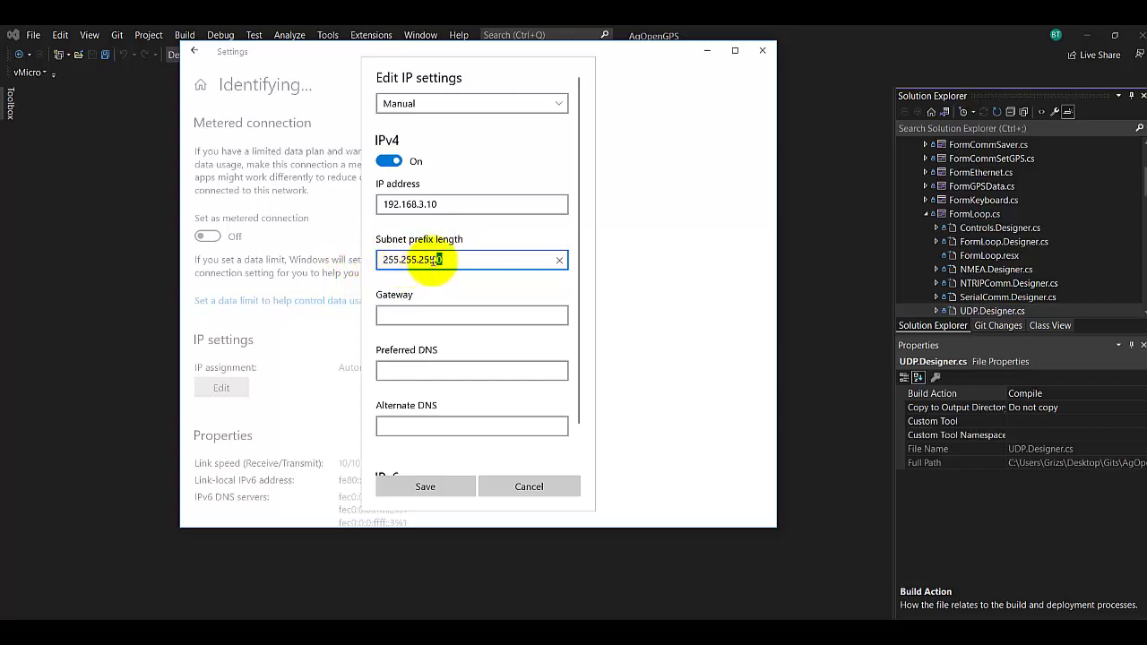
mouse_move(437, 258)
mouse_down()
mouse_move(392, 259)
mouse_move(448, 259)
mouse_up()
double_click(448, 260)
click(391, 262)
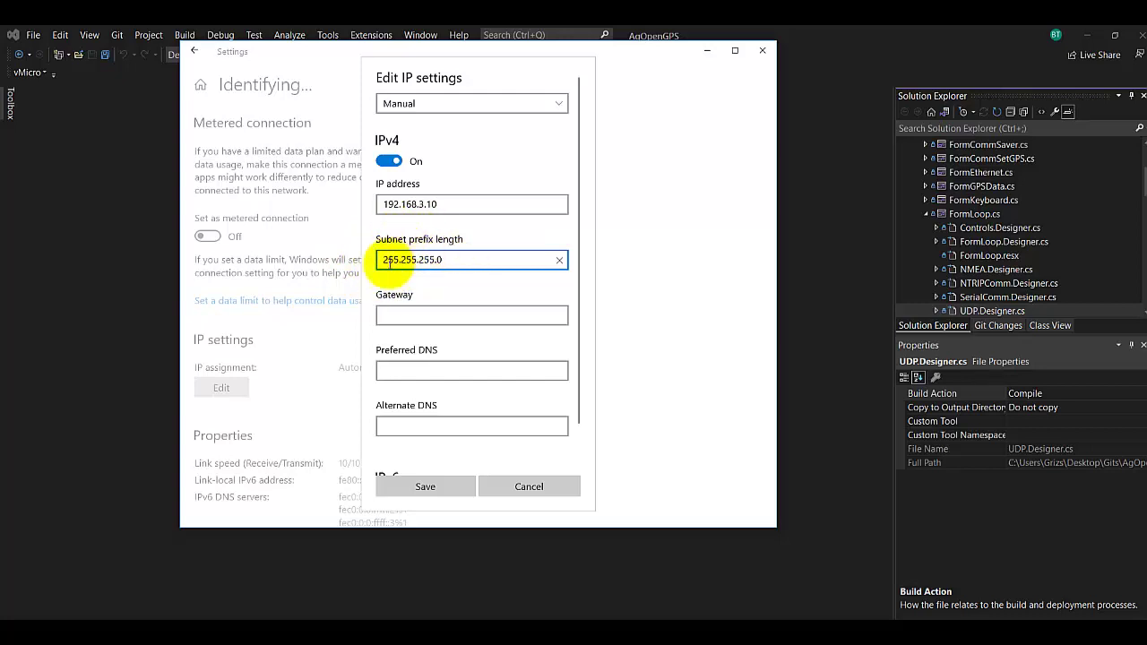
double_click(394, 261)
click(450, 260)
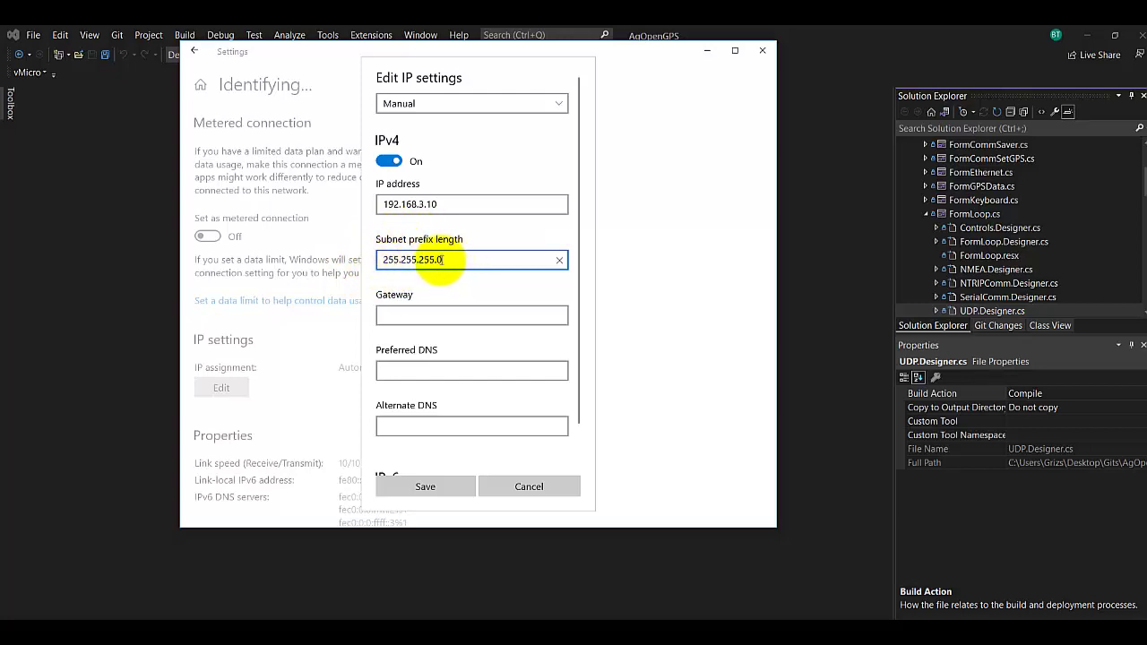
drag(438, 259, 507, 277)
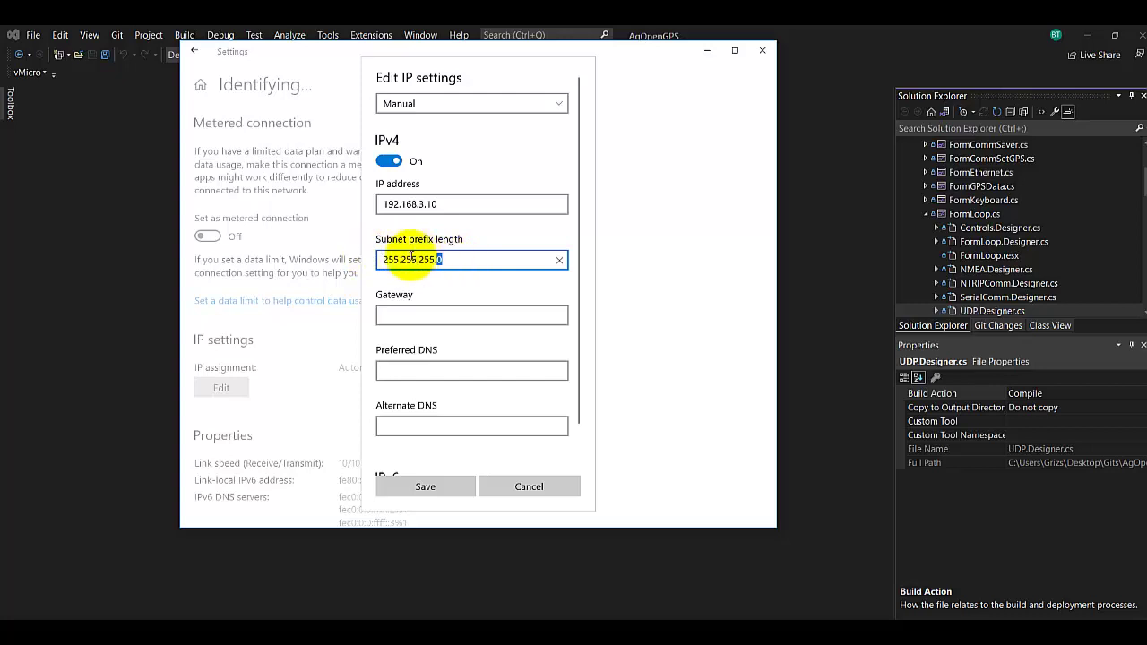
Step: Set the subnet prefix length to 24 and the gateway to 192.168.3.1, save the IP settings and close Settings
drag(440, 260, 381, 259)
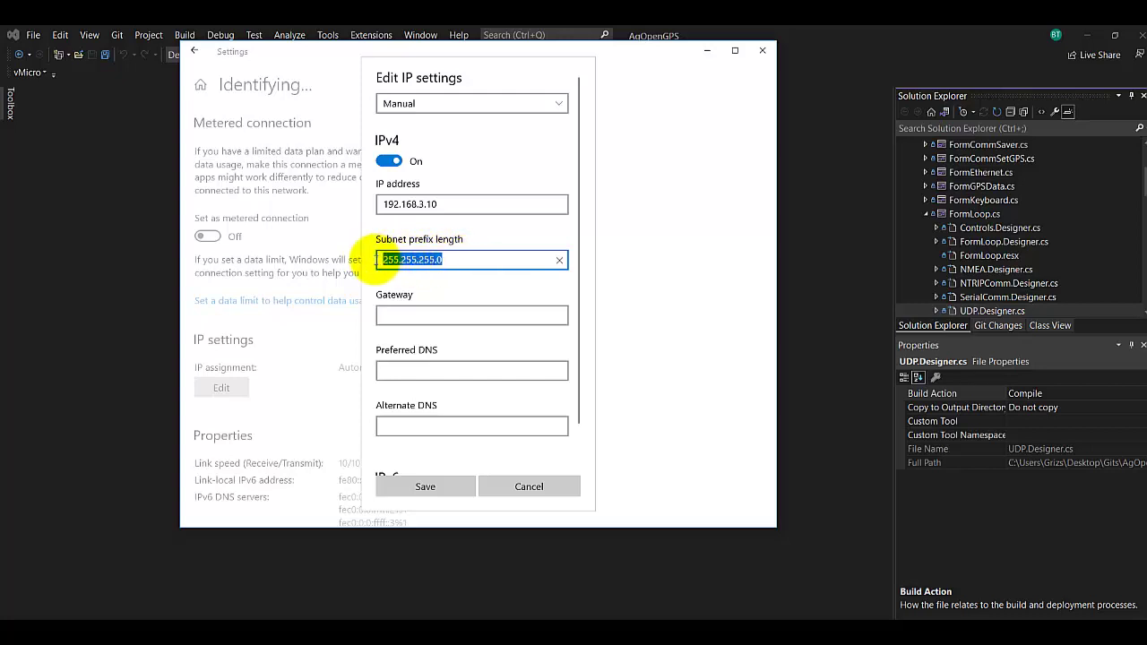
text(24)
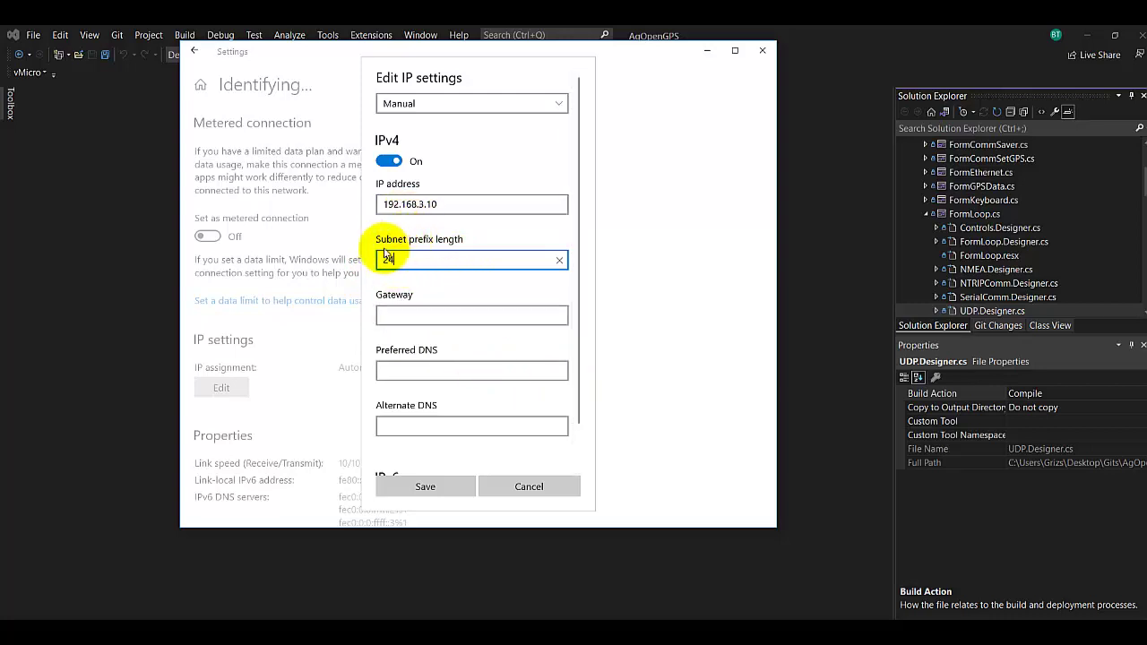
click(431, 315)
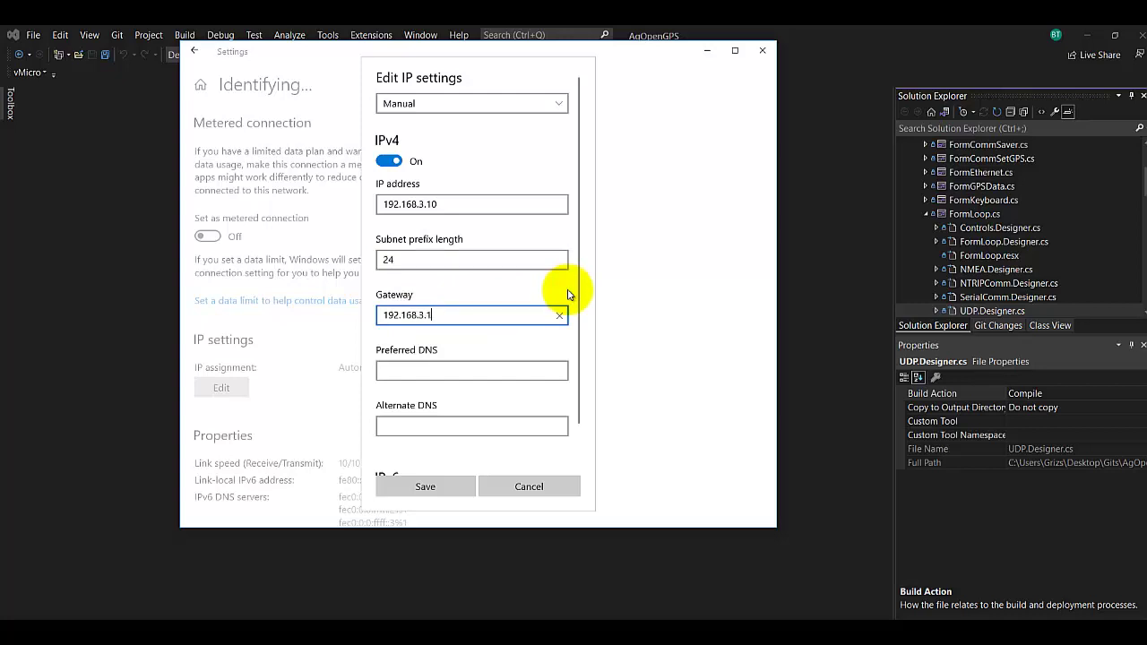
click(445, 495)
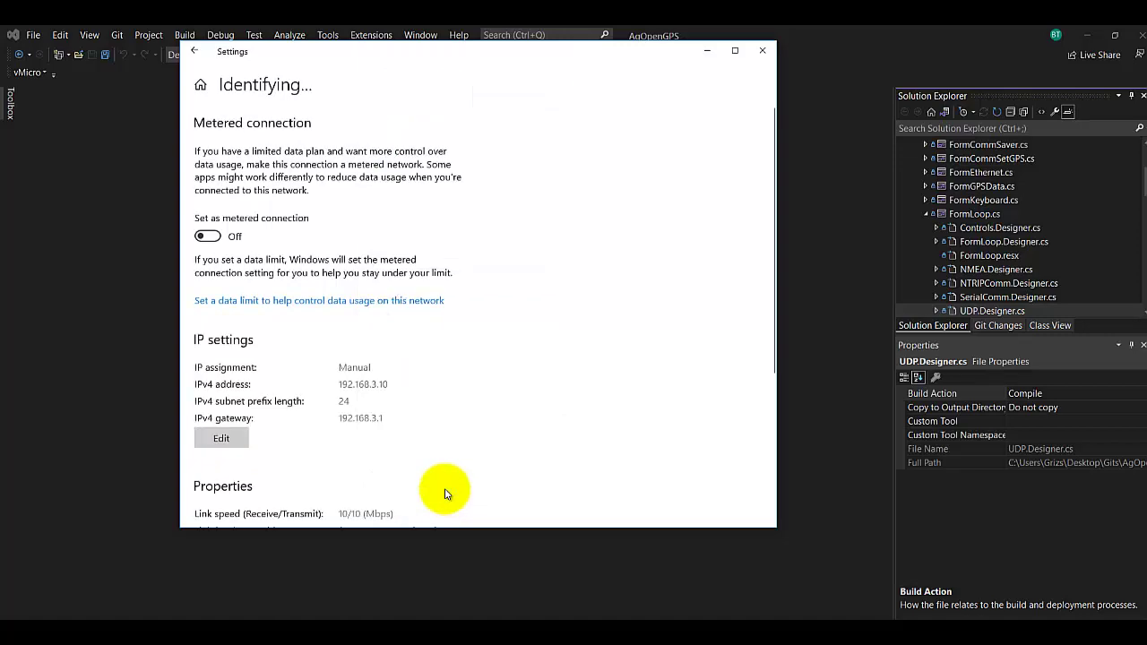
click(762, 51)
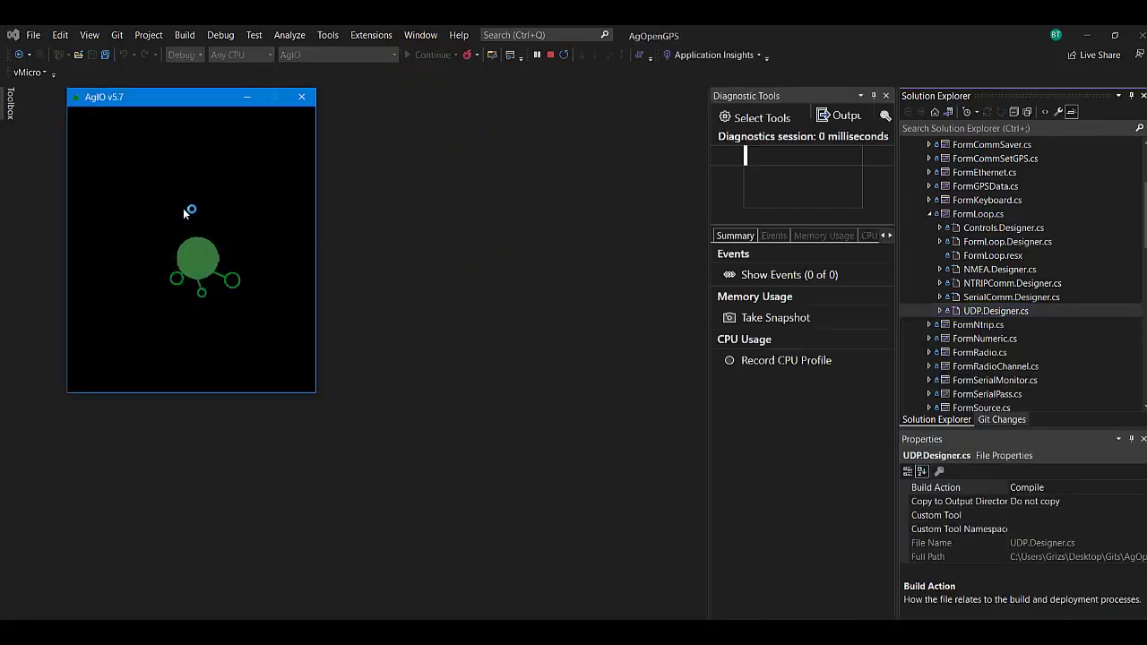
Step: In AgIO, open the Ethernet configuration, turn UDP on and accept the change
drag(185, 100, 322, 131)
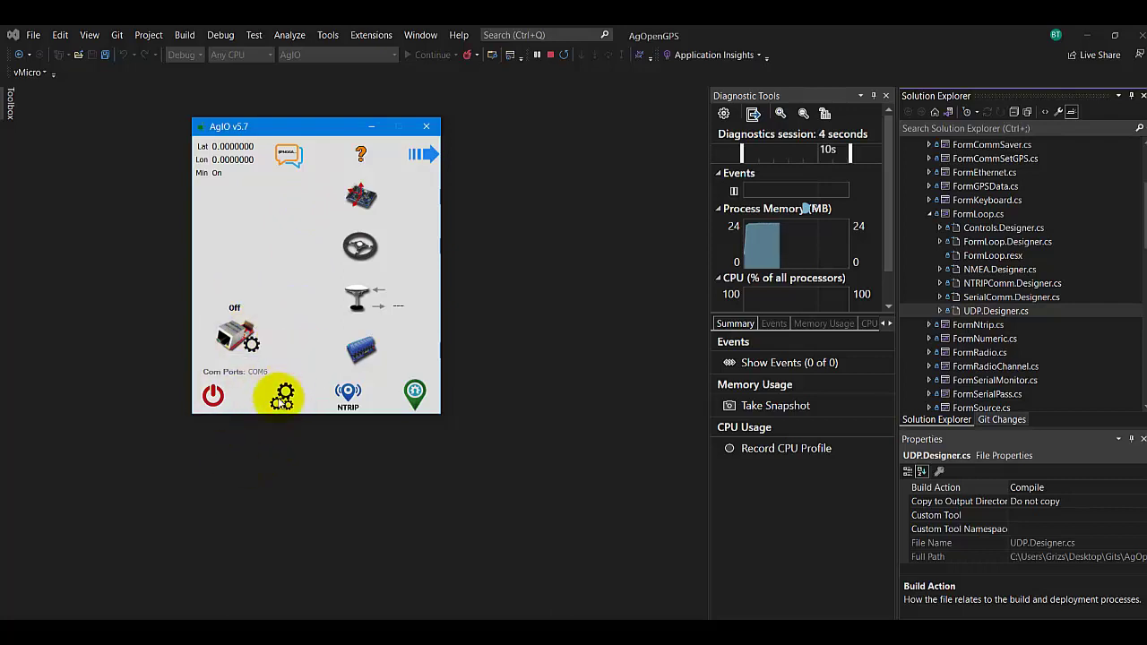
click(282, 399)
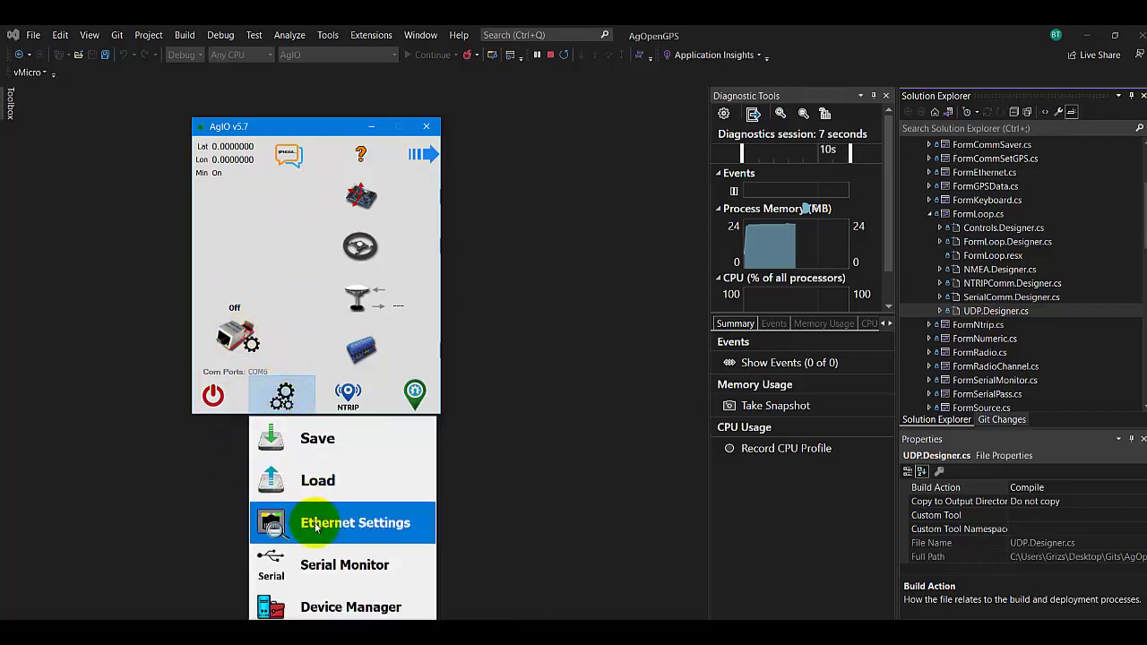
click(234, 330)
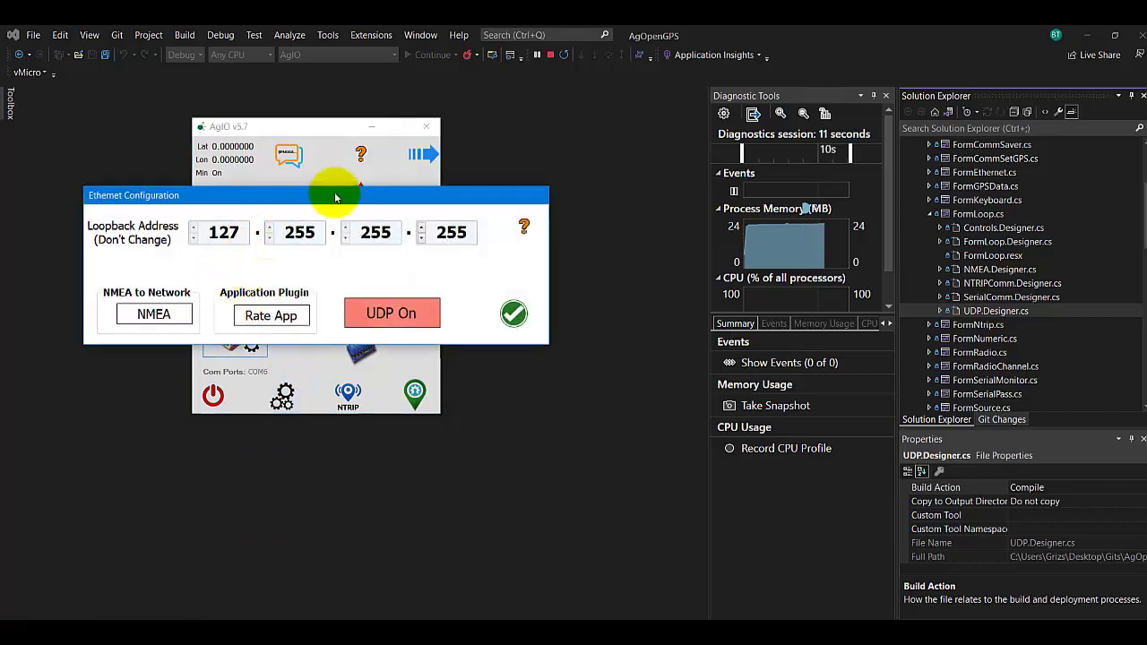
drag(269, 199, 358, 116)
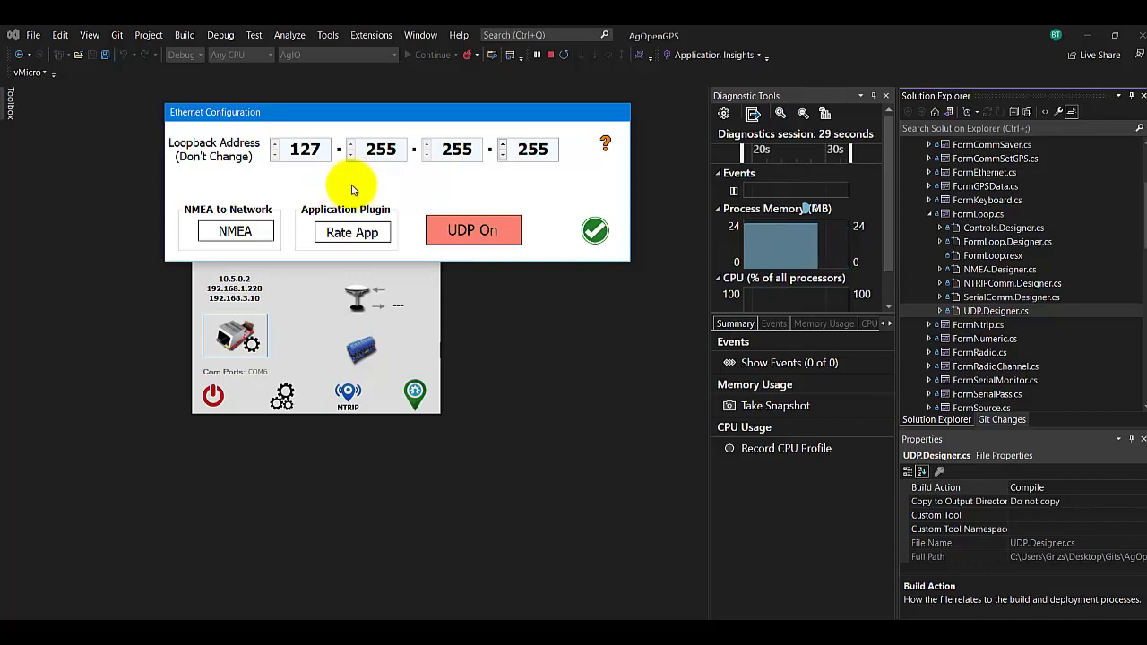
click(489, 225)
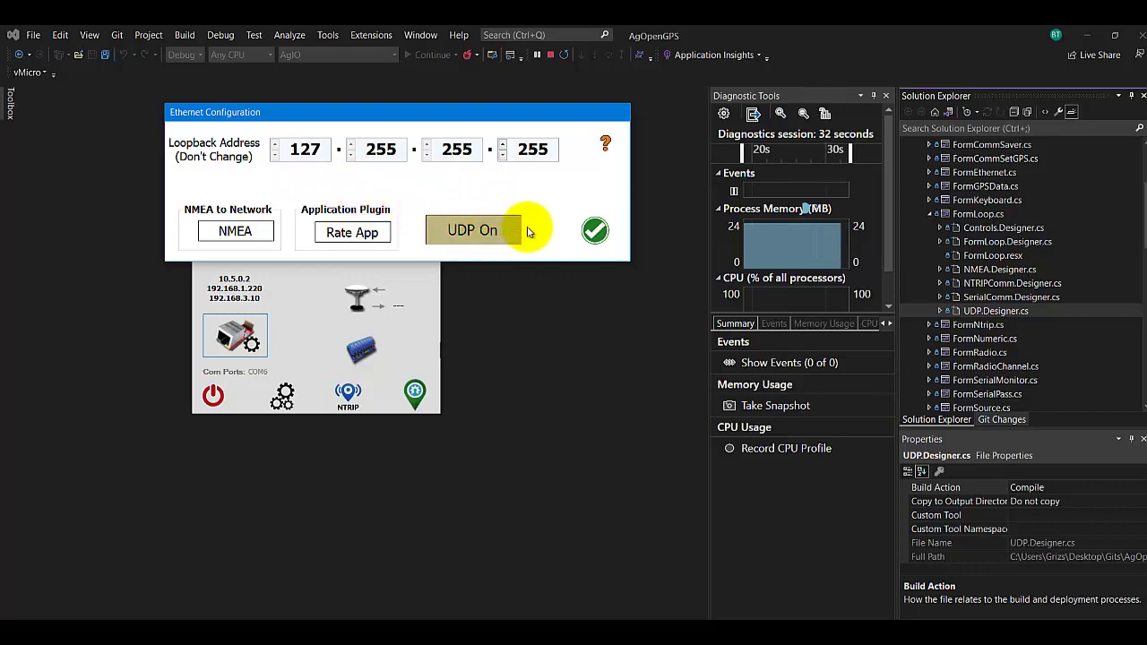
click(595, 231)
click(825, 388)
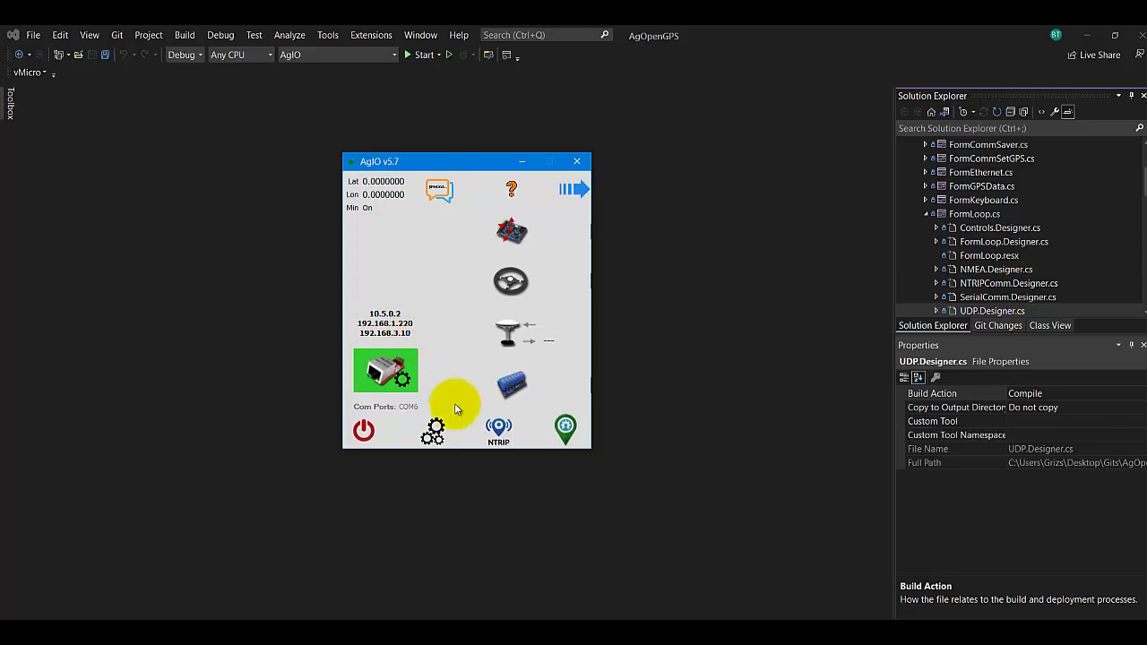
Step: Open the Ethernet configuration beside the AgIO window and review the network adapters with the Up + Down filter, returning the filter to Up
click(408, 387)
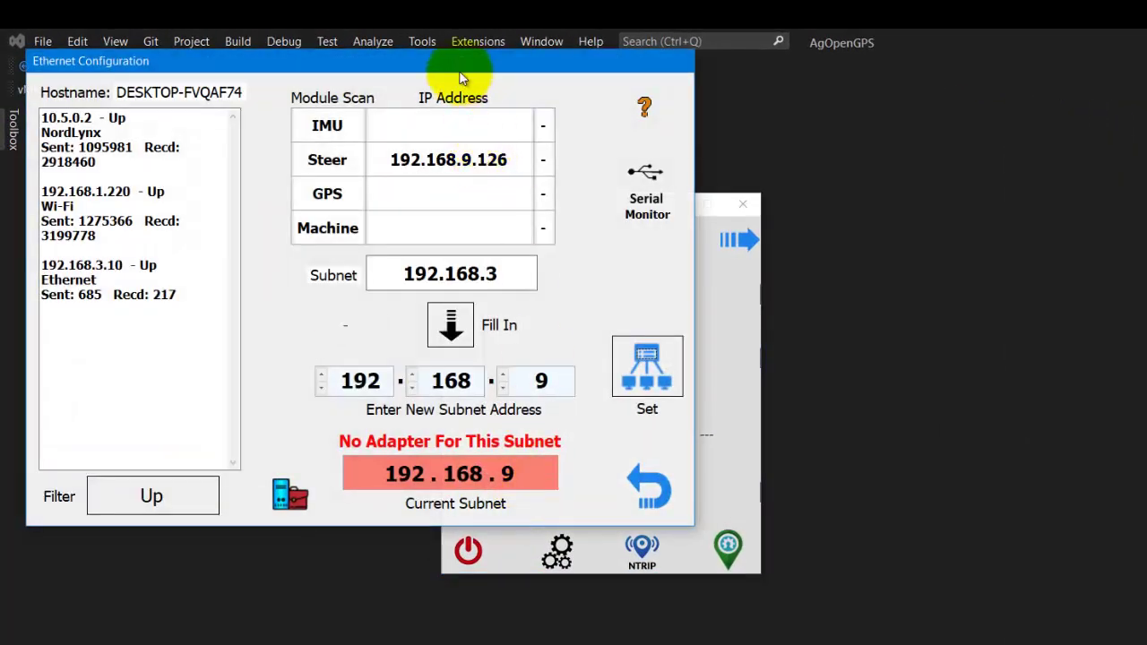
drag(466, 68, 1114, 166)
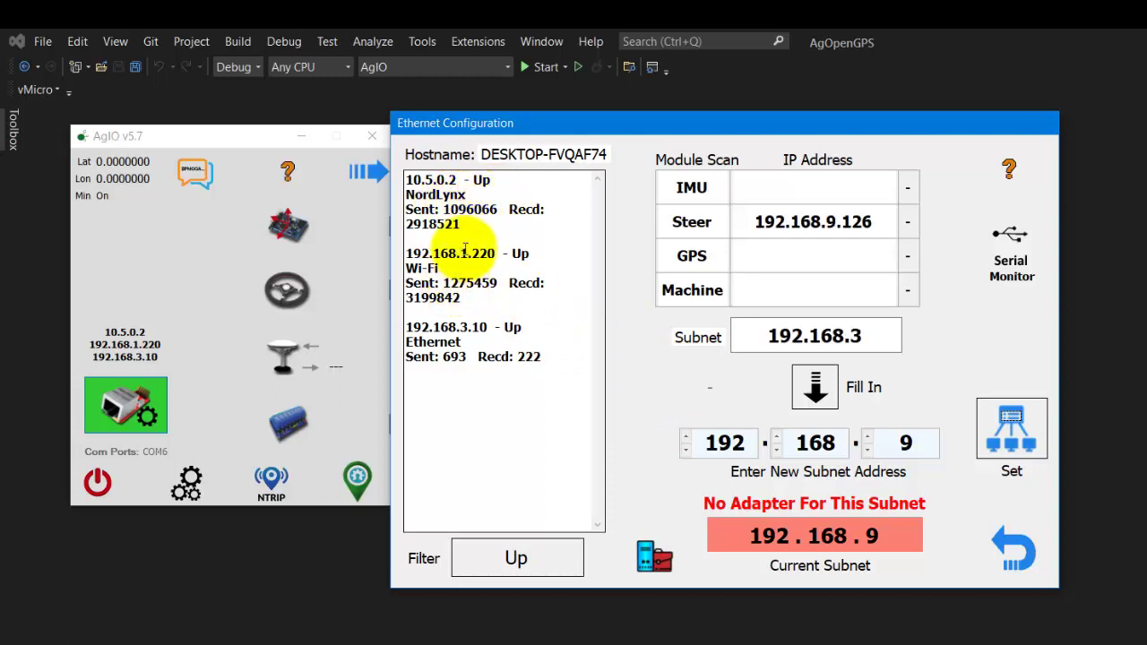
click(519, 556)
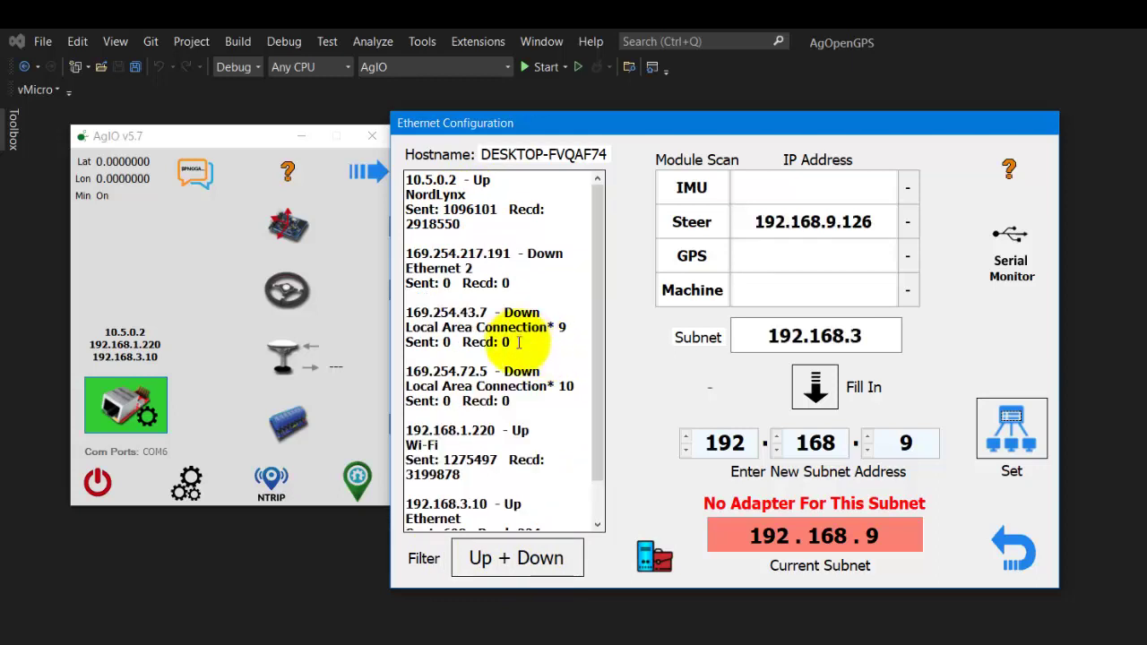
scroll(519, 342, down, 1)
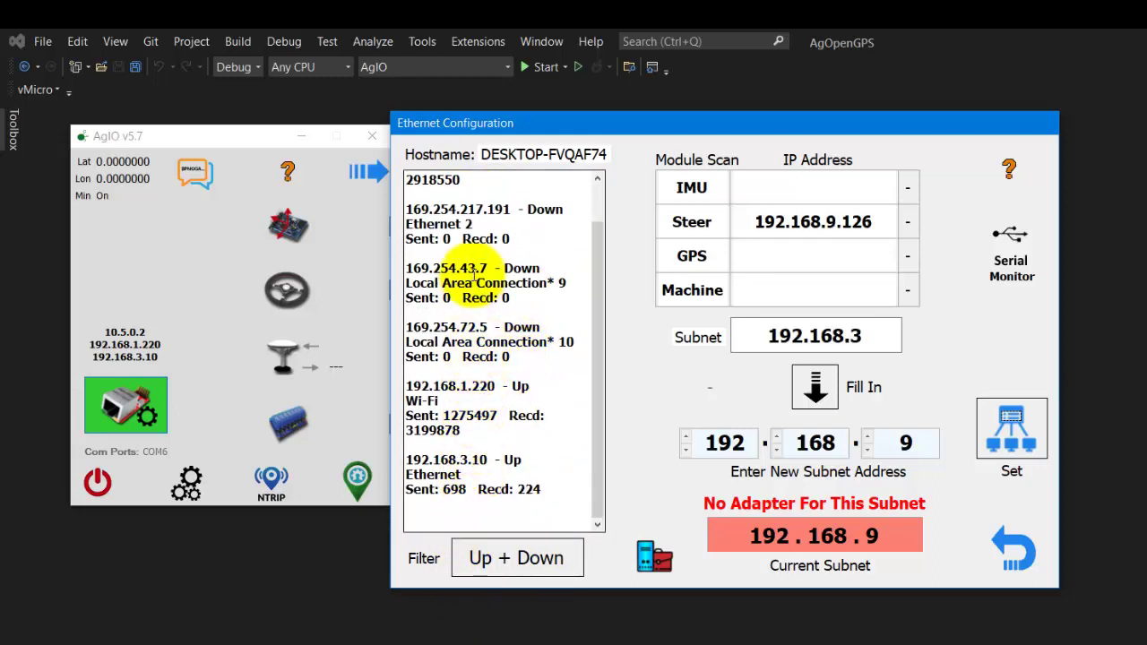
scroll(473, 327, down, 1)
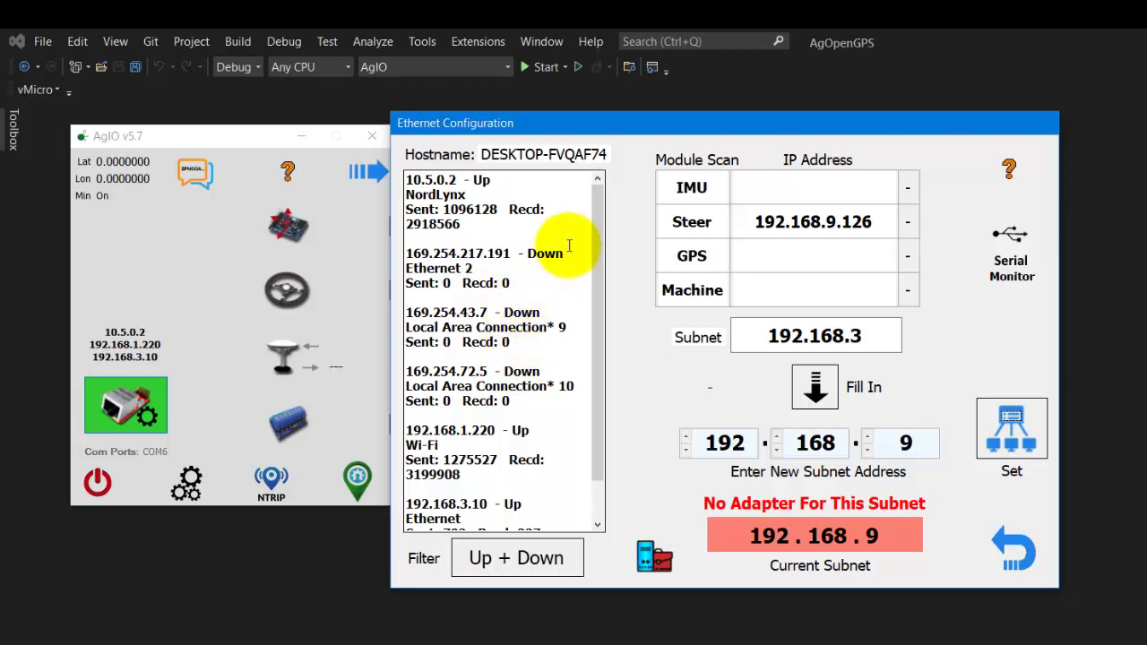
click(498, 556)
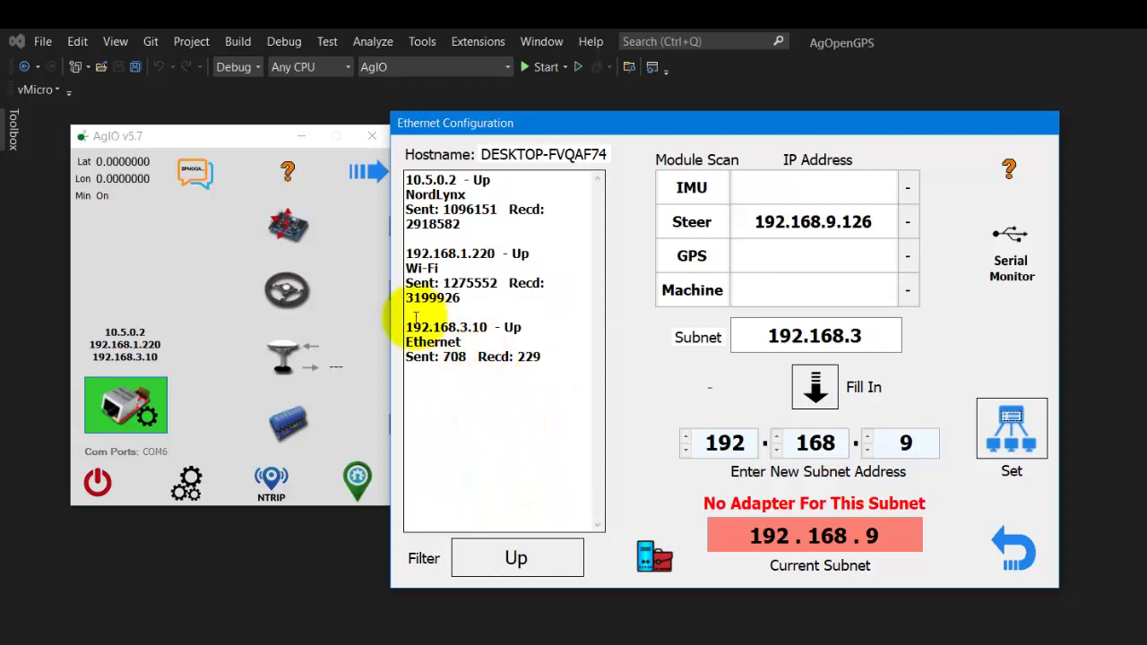
drag(410, 327, 471, 331)
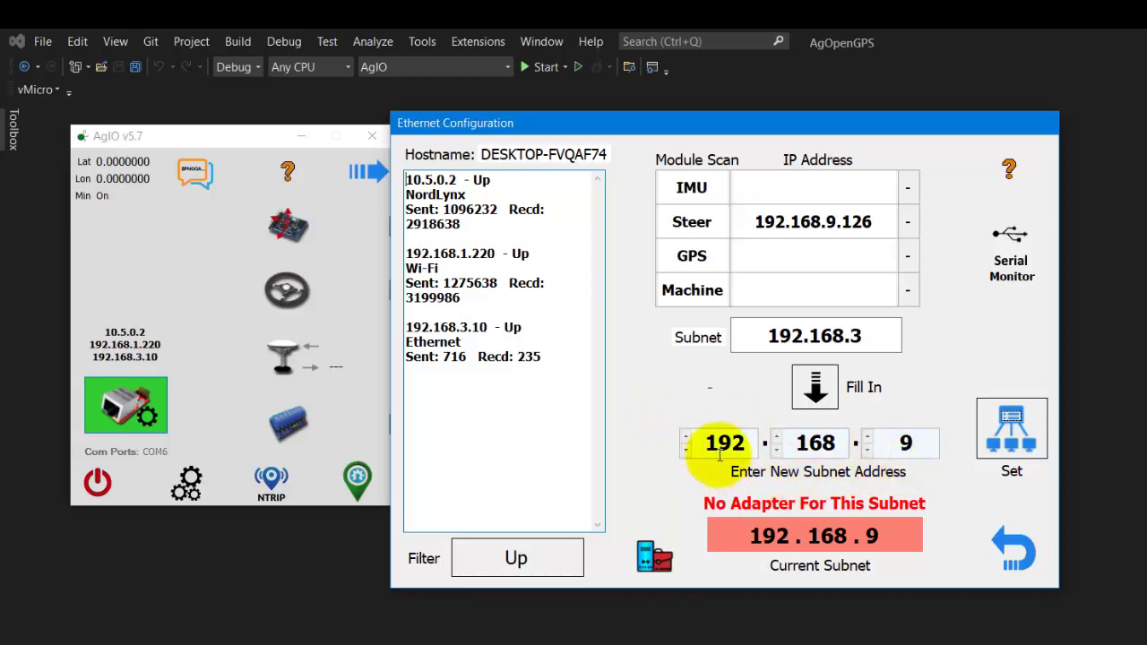
Step: Set the new subnet address to 192.168.3 and send it to the modules
drag(750, 123, 837, 157)
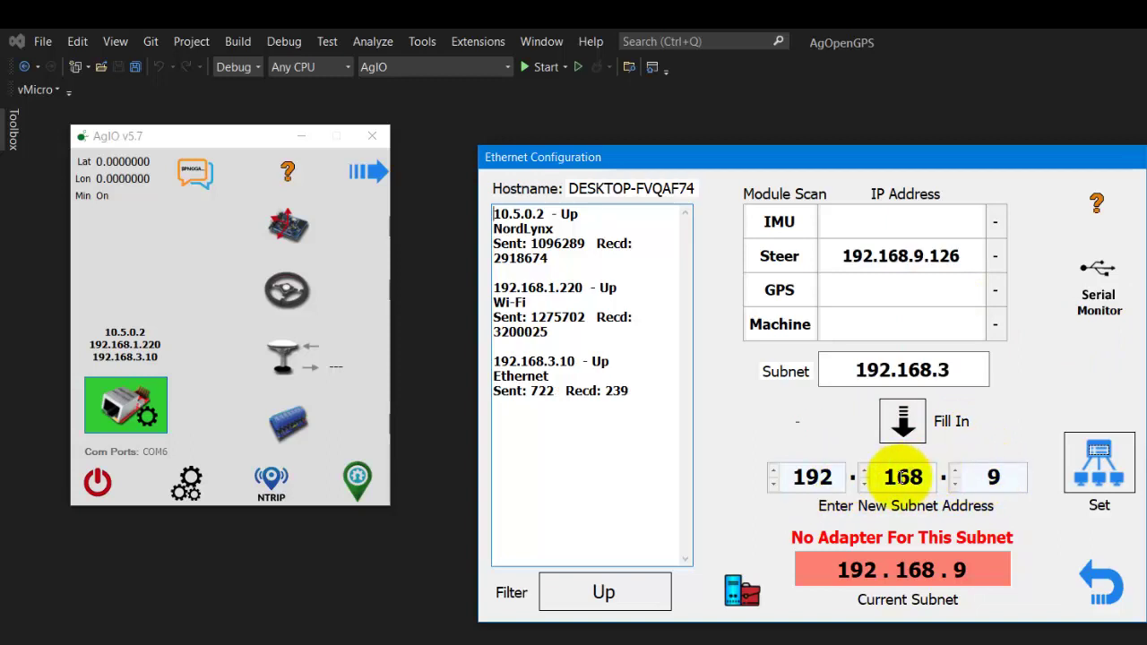
click(976, 480)
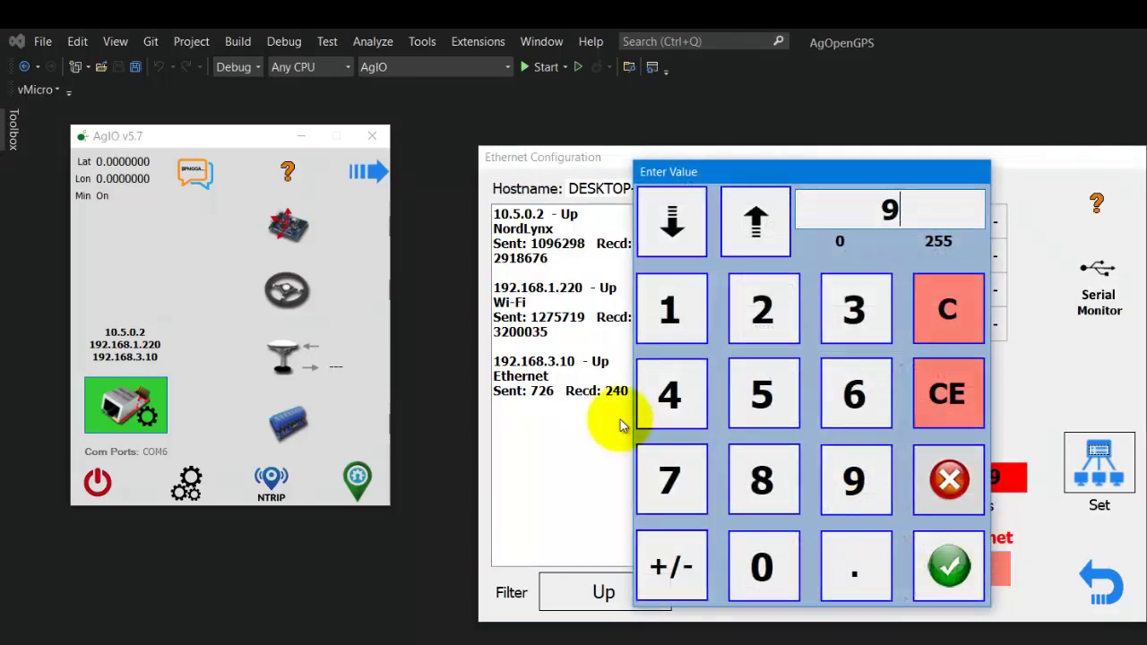
click(856, 309)
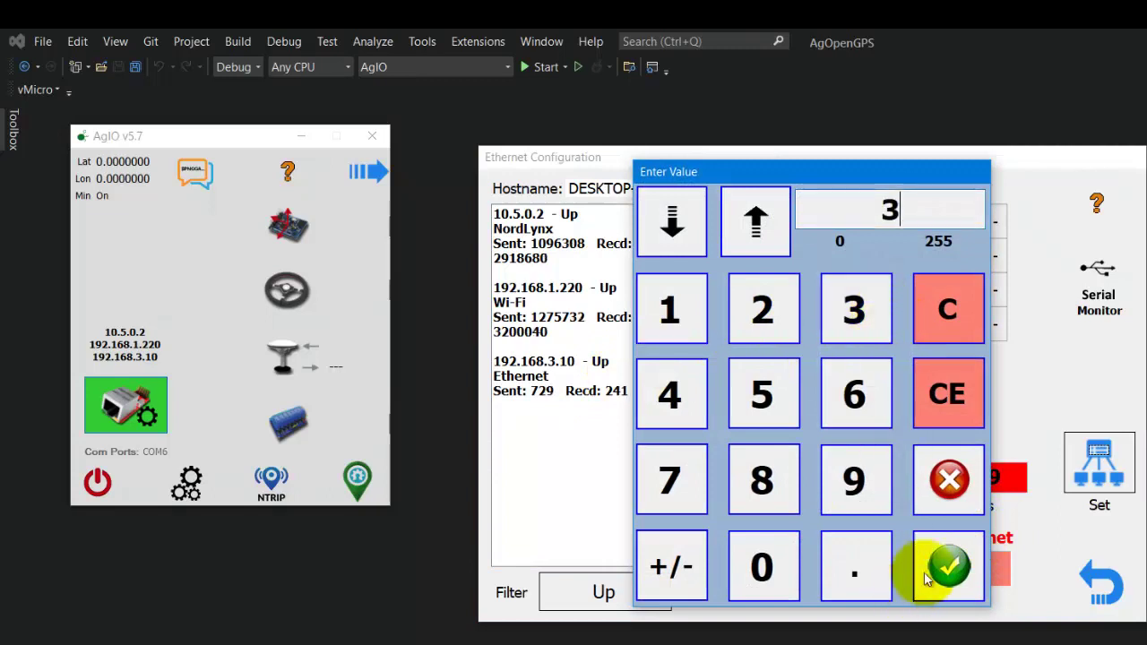
click(950, 564)
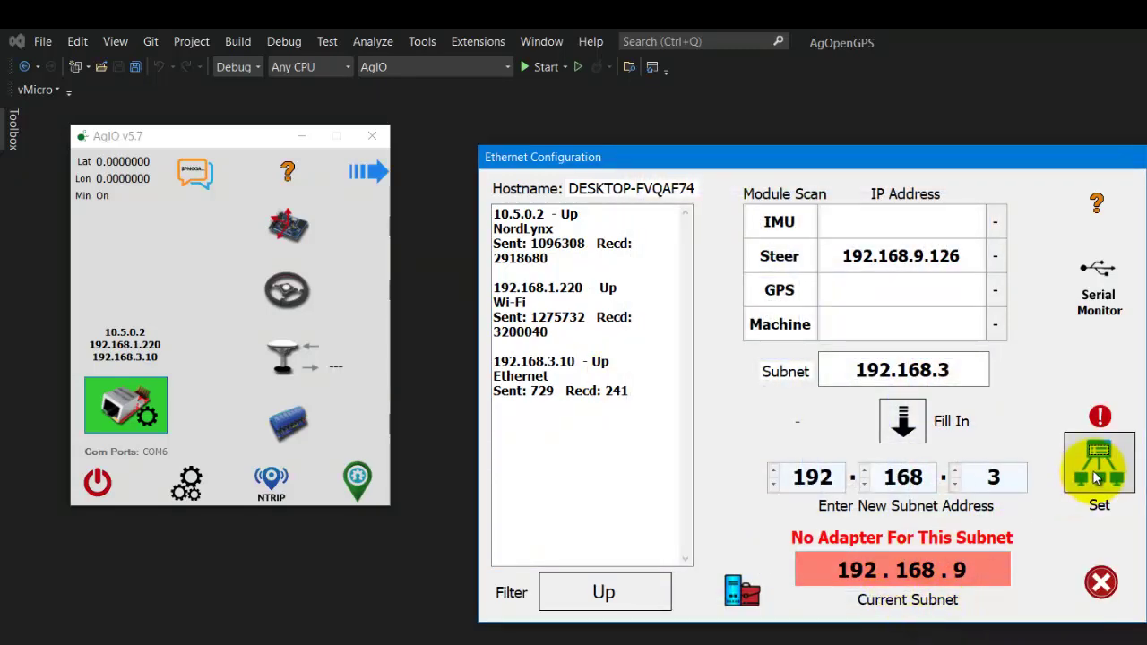
click(1095, 478)
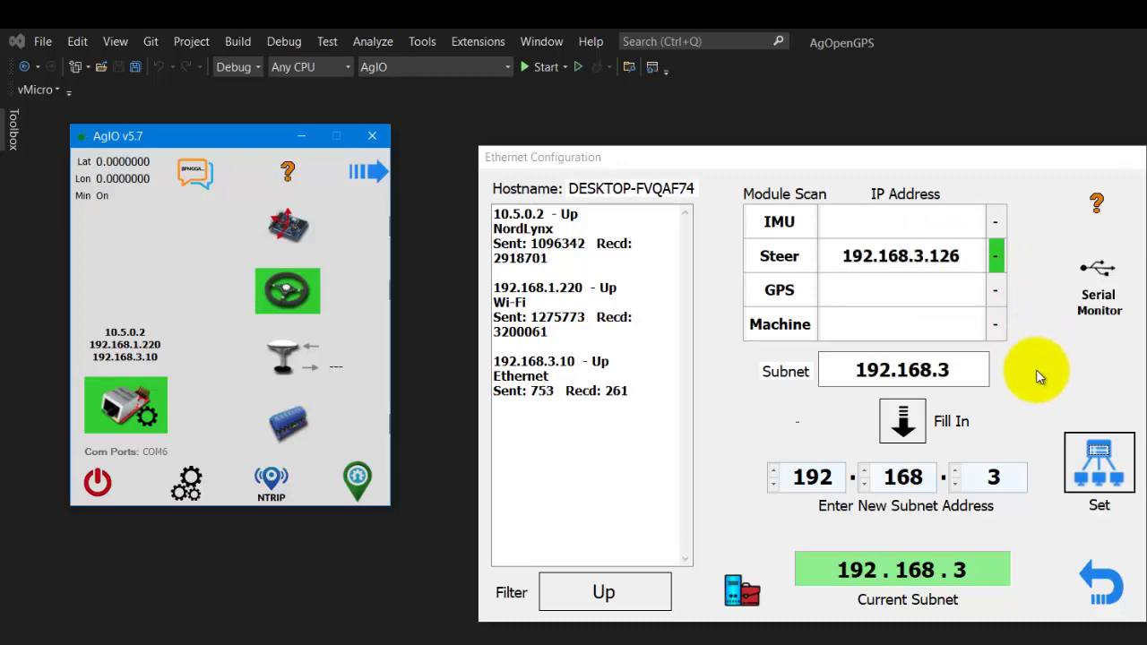
Step: Change the new subnet address to 192.168.5 and send it to the modules
click(999, 474)
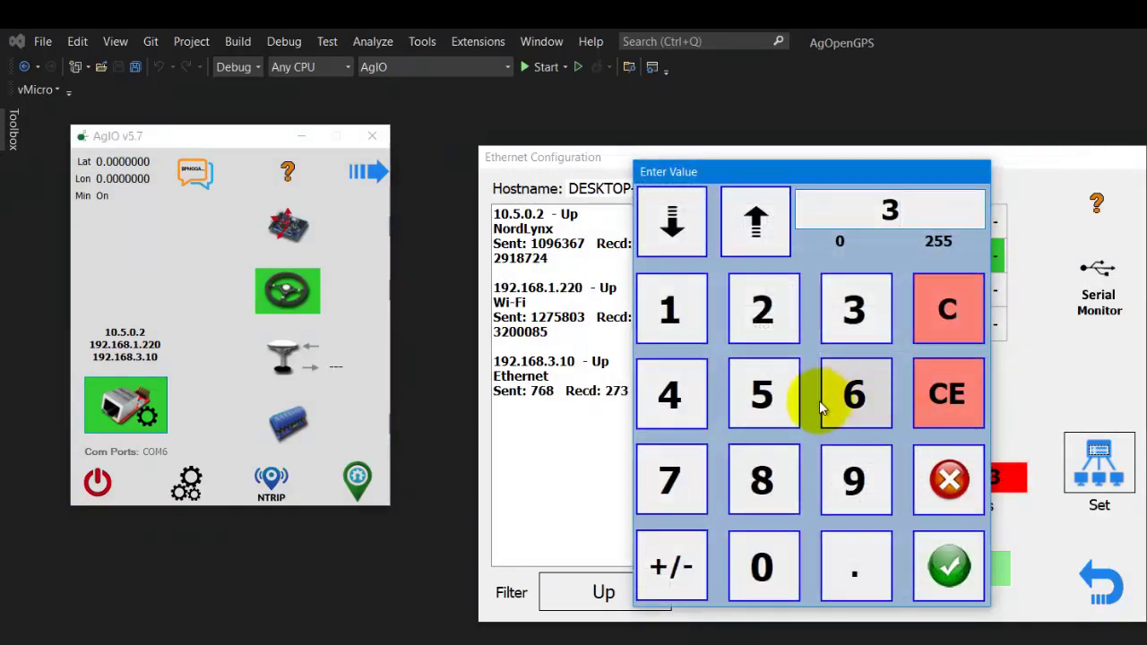
click(761, 395)
click(932, 580)
click(1097, 463)
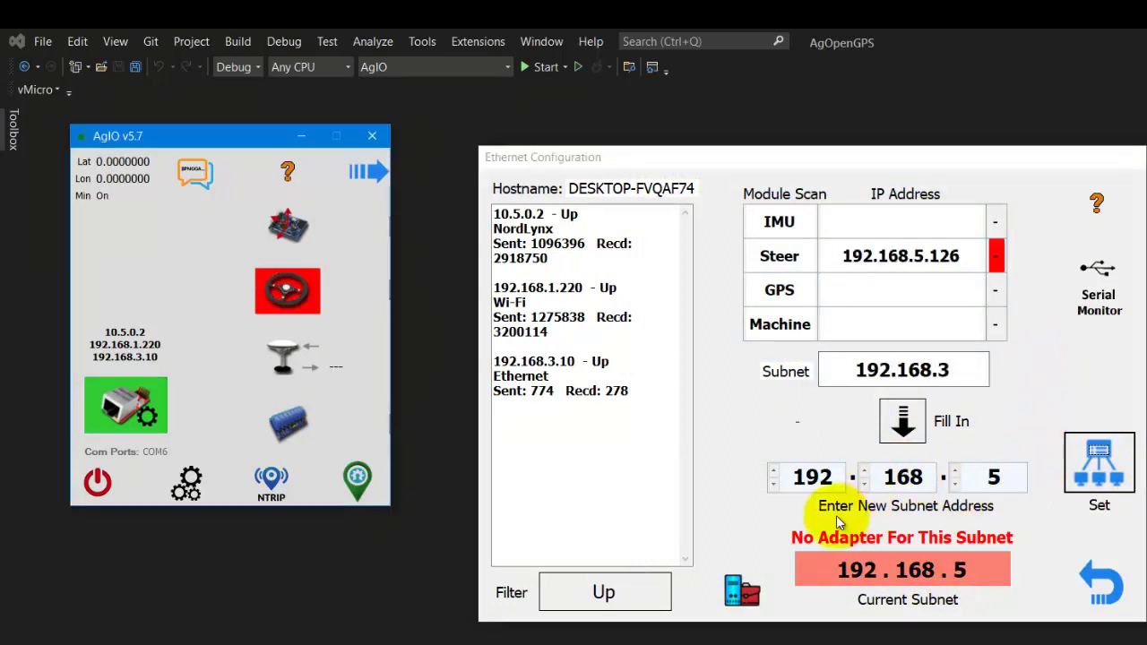
click(1089, 474)
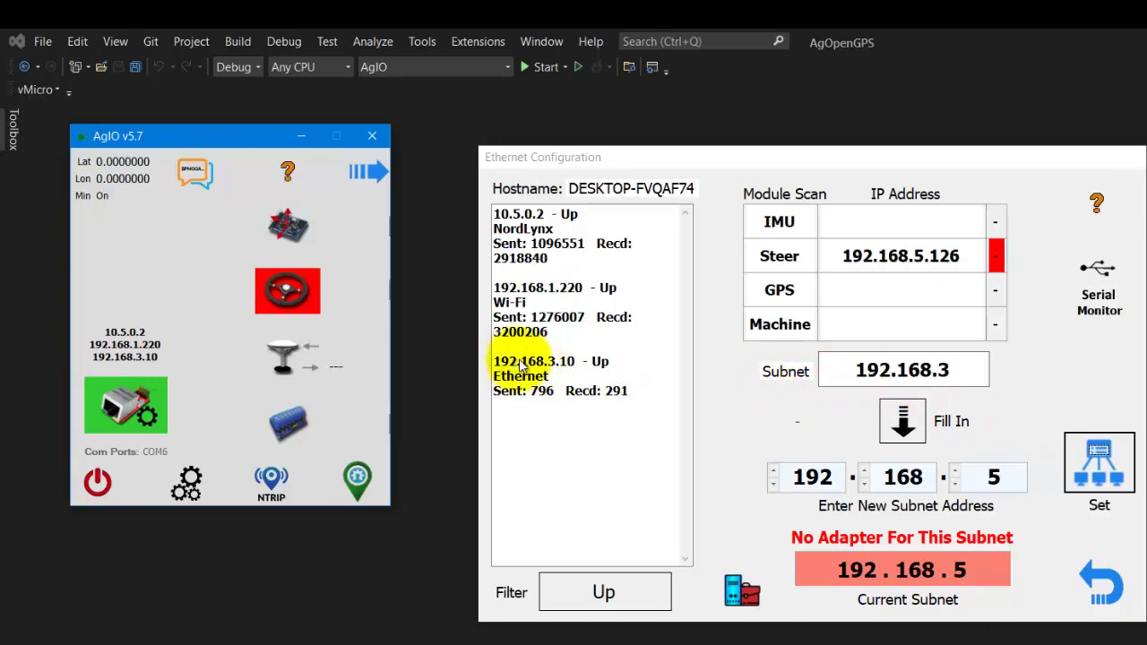
Step: Fill in the scanned subnet 192.168.3 as the new subnet address and apply it to the modules
click(909, 423)
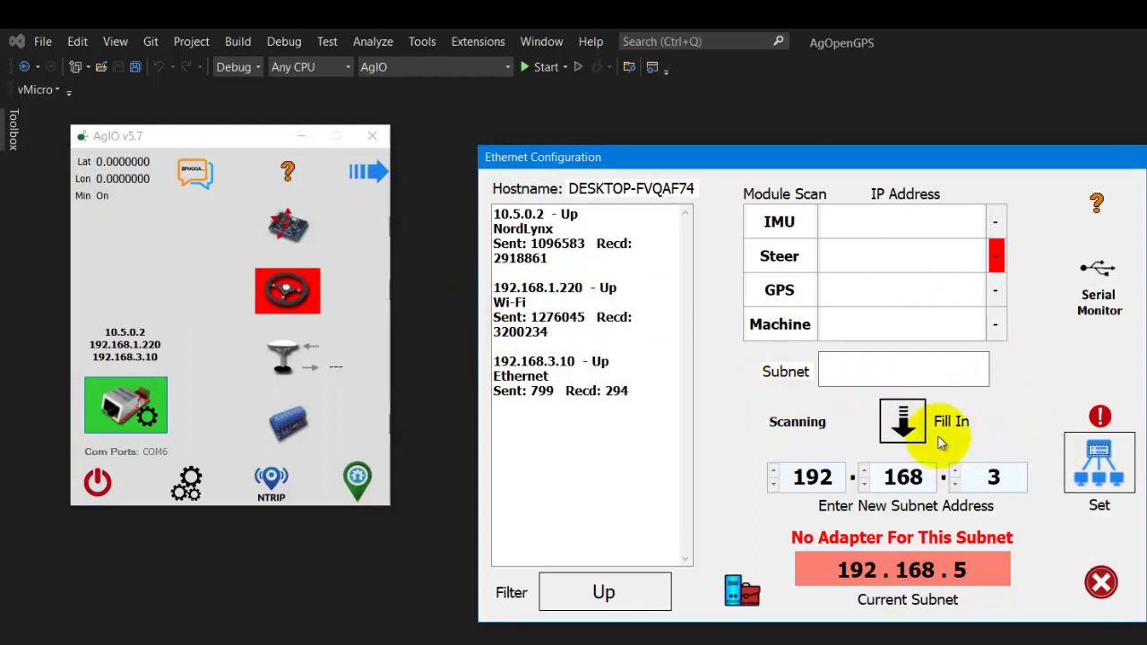
click(1093, 457)
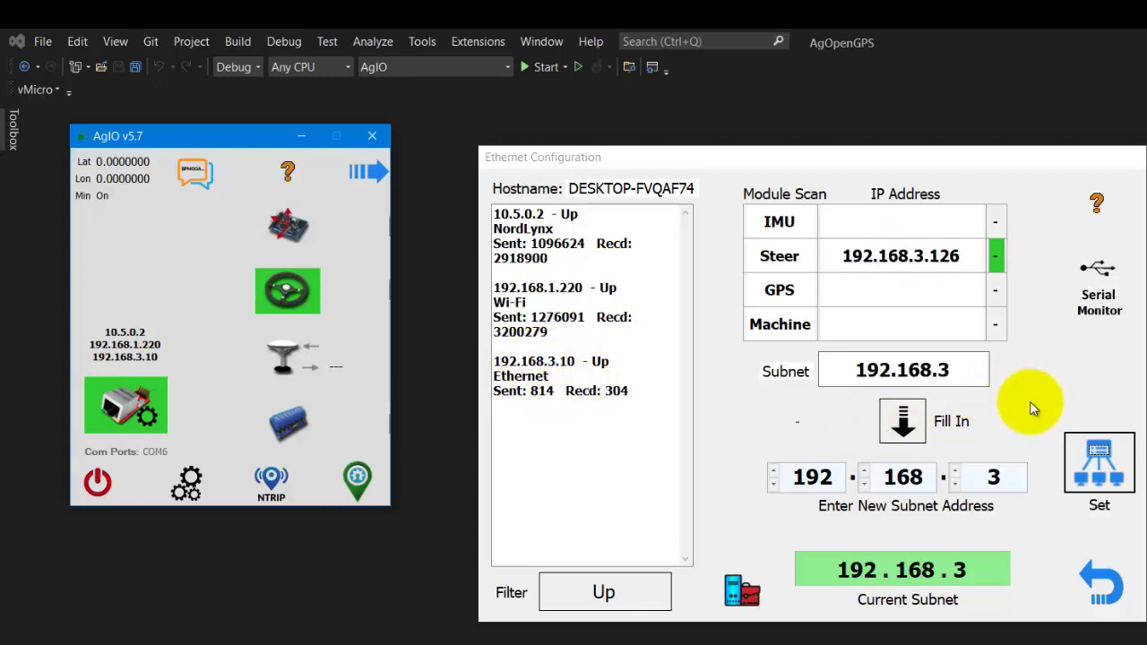
Step: Change the new subnet address to 192.168.2 and send it to the modules
click(996, 477)
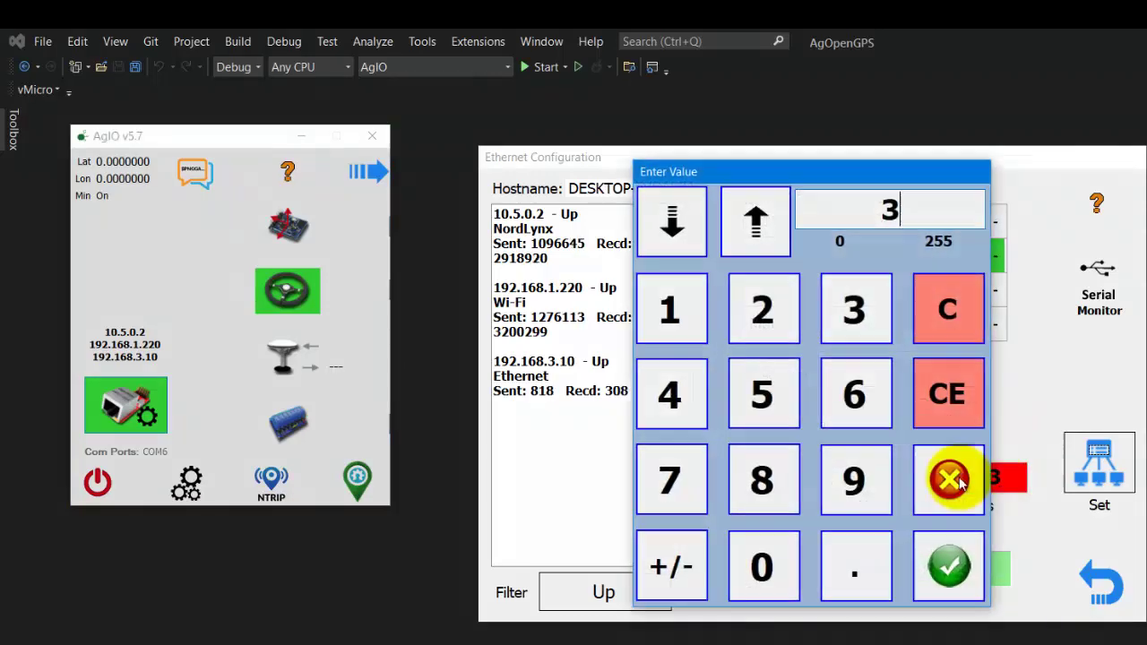
click(761, 309)
click(950, 566)
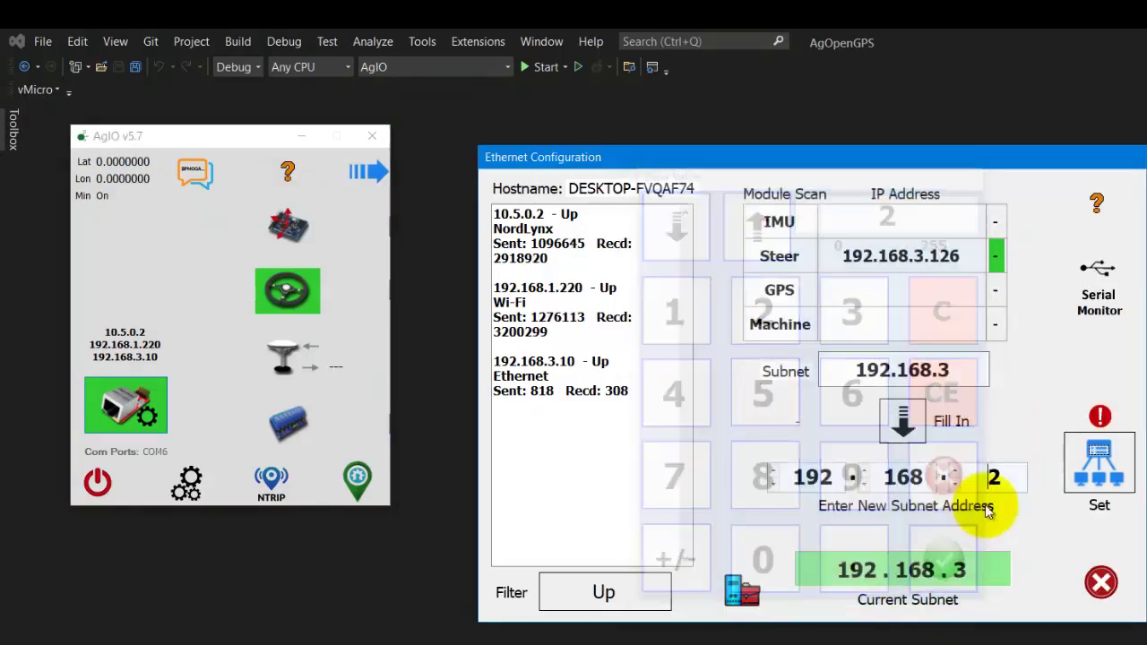
click(1102, 470)
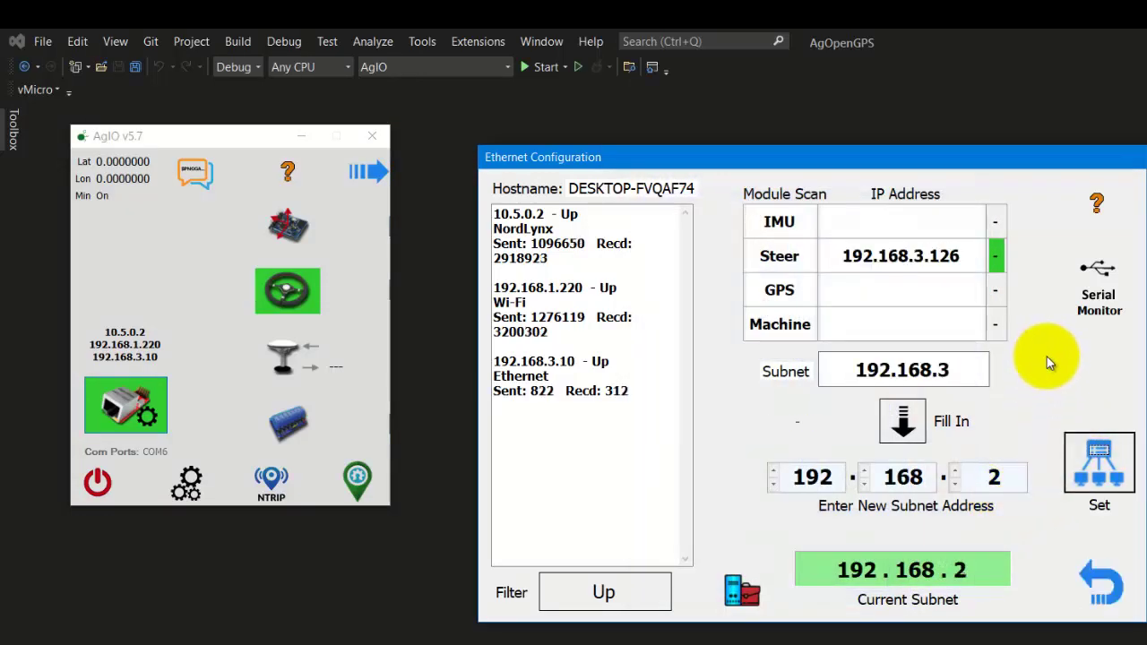
click(1075, 484)
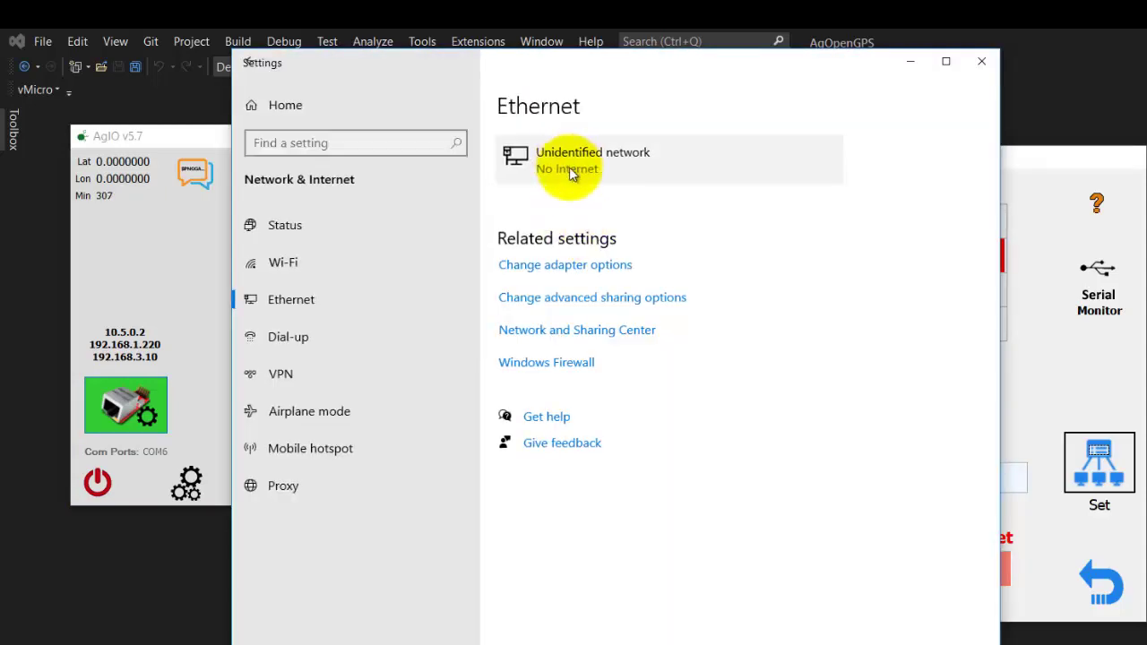
Step: In Windows Settings, change the Ethernet connection's IPv4 address to 192.168.2.10, save it and minimize Settings
click(570, 170)
click(315, 563)
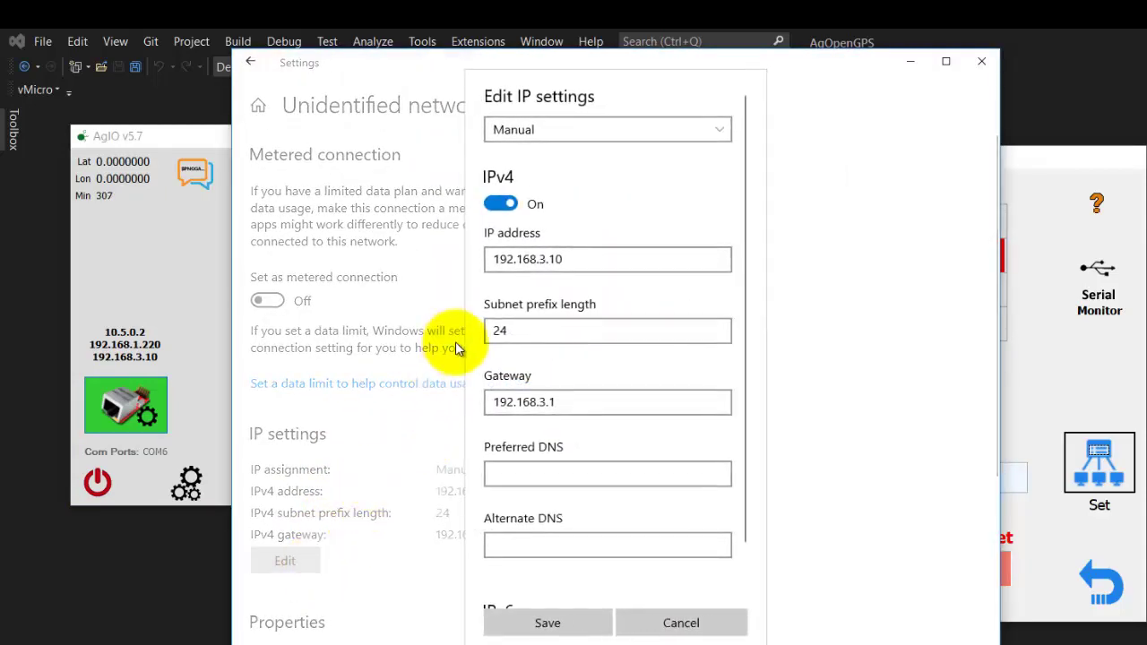
click(544, 258)
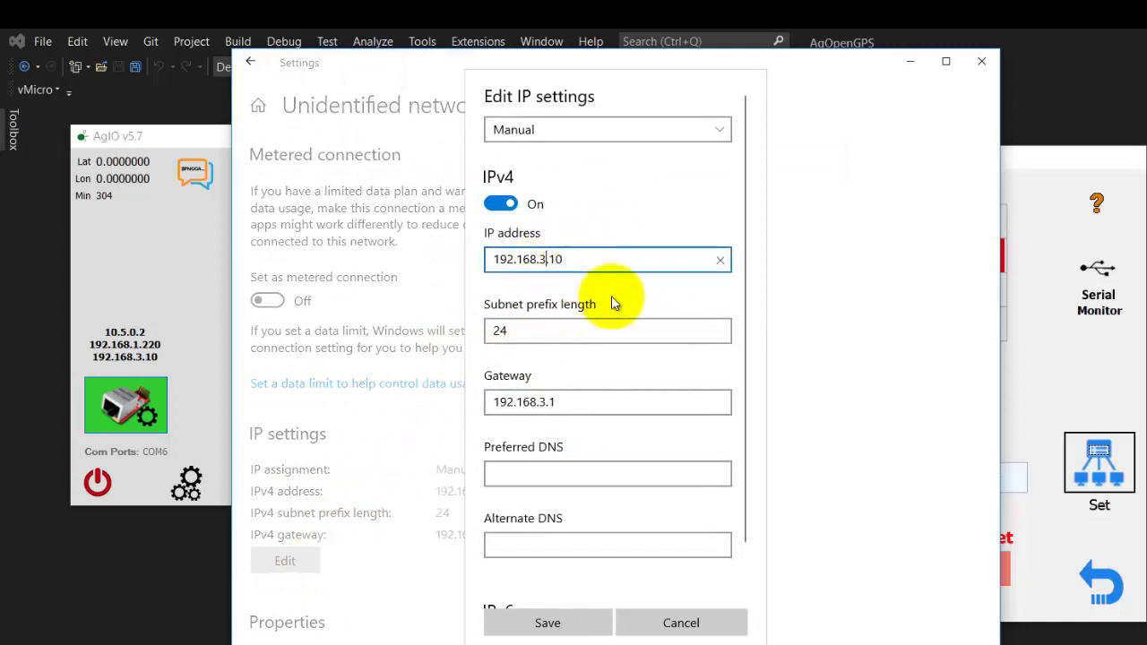
key(BackSpace)
text(2)
click(554, 623)
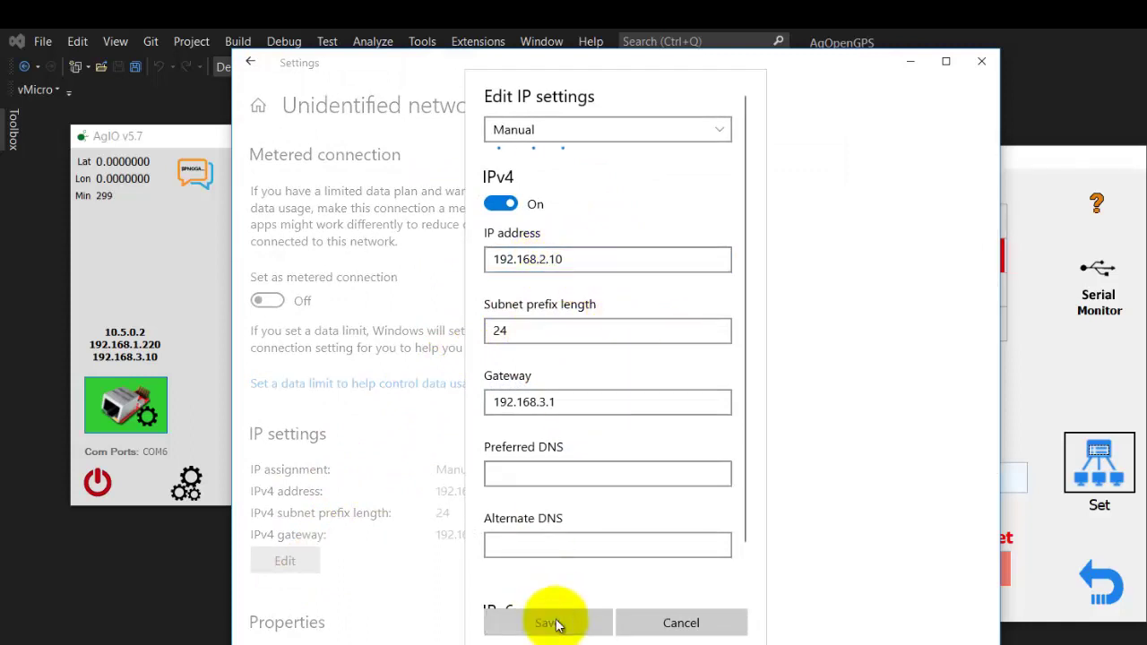
click(912, 65)
Step: Fill in the scanned subnet as the new subnet address and send 192.168.2 to the modules again
click(899, 419)
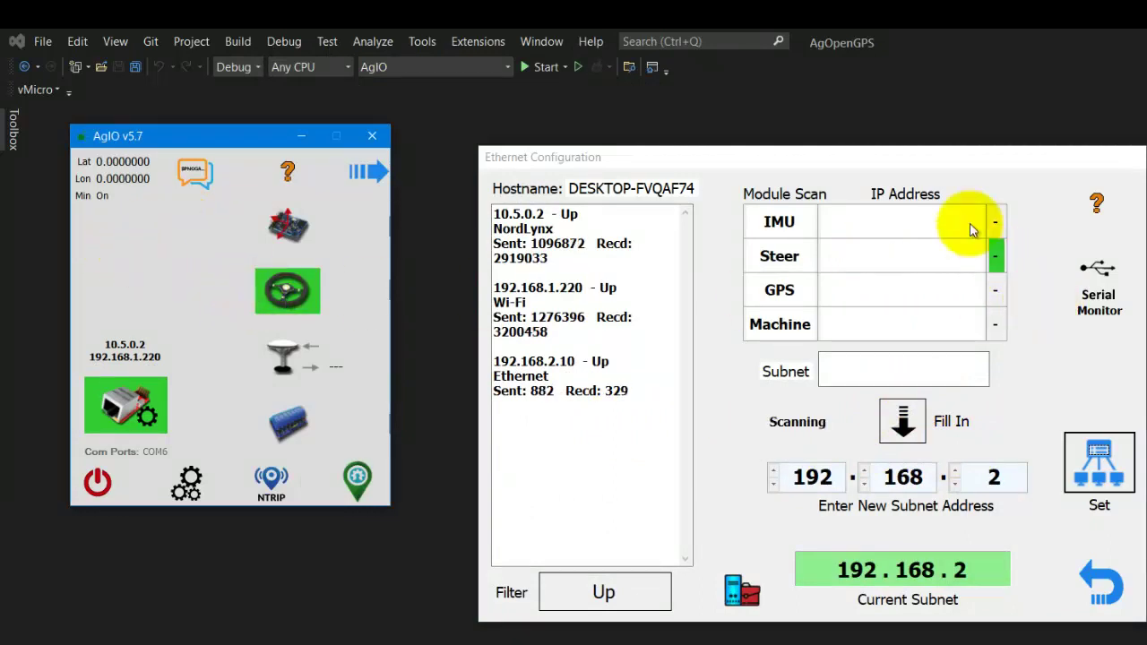
drag(865, 159, 780, 125)
click(1031, 435)
Step: Open the Serial Monitor and connect it to port COM6 at 38400 baud
click(1016, 283)
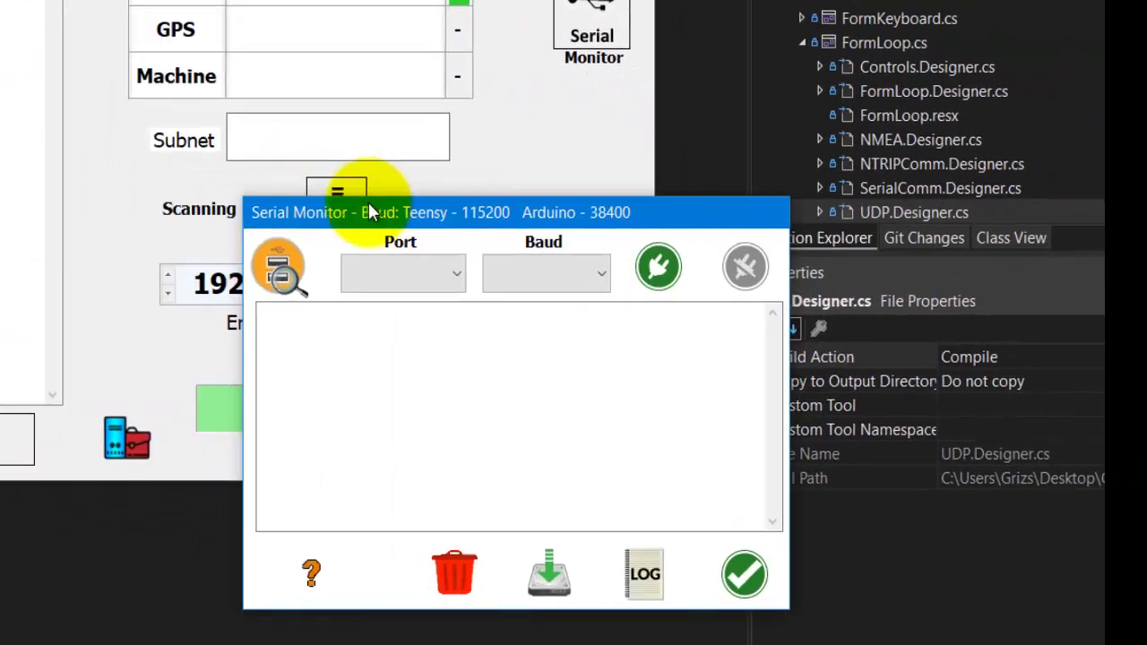
drag(347, 192, 623, 231)
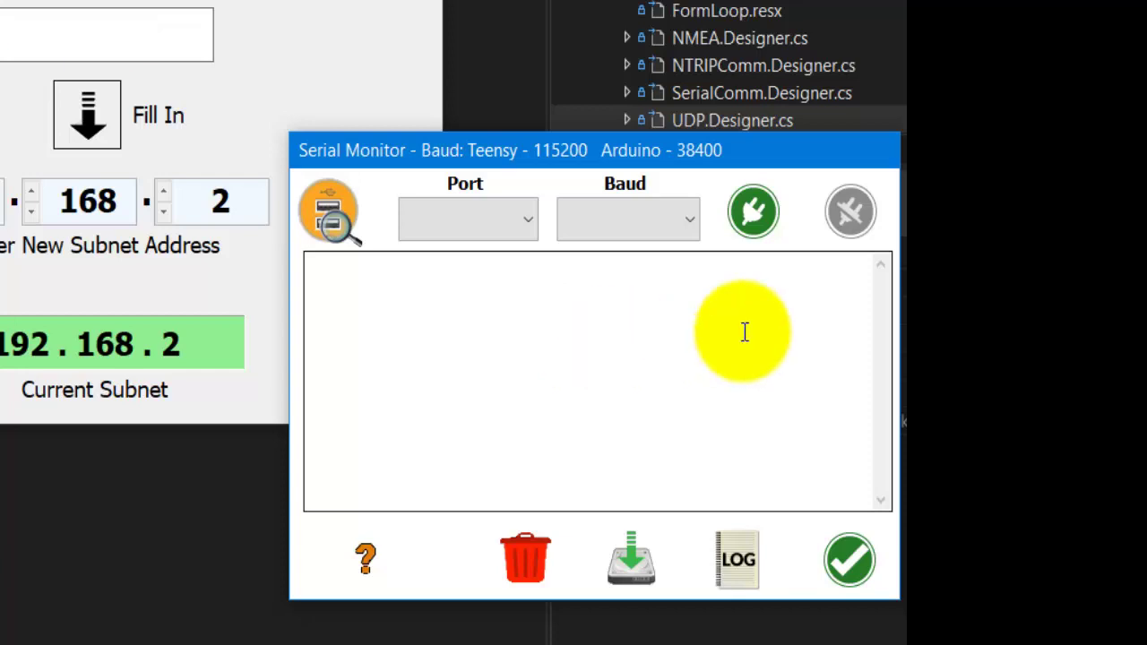
click(519, 220)
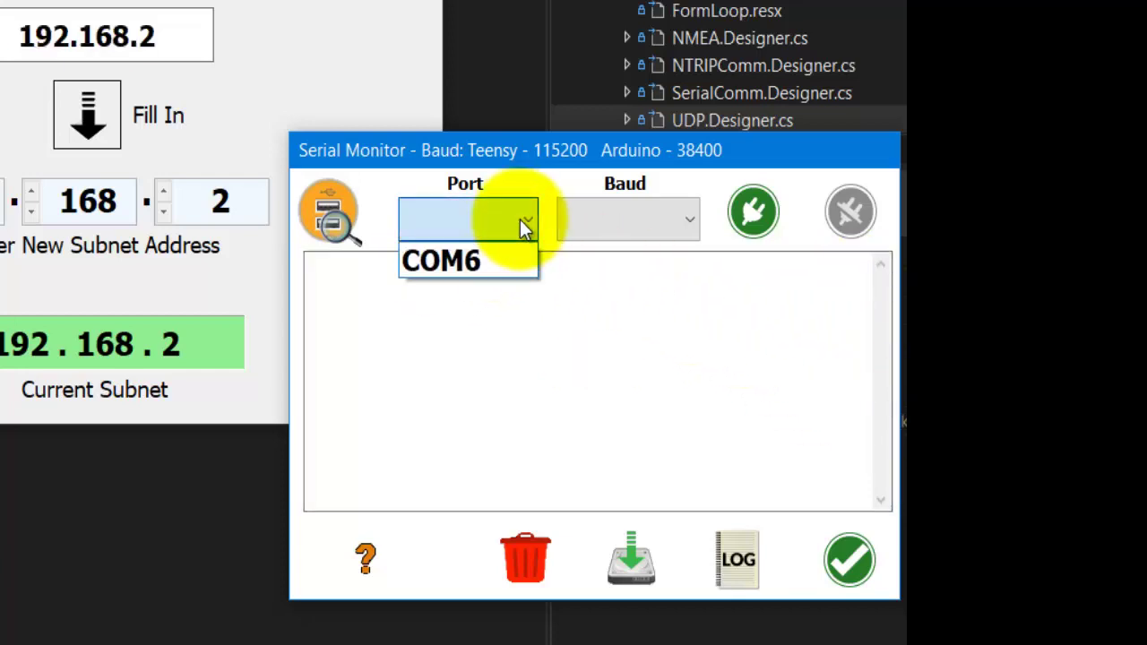
click(438, 263)
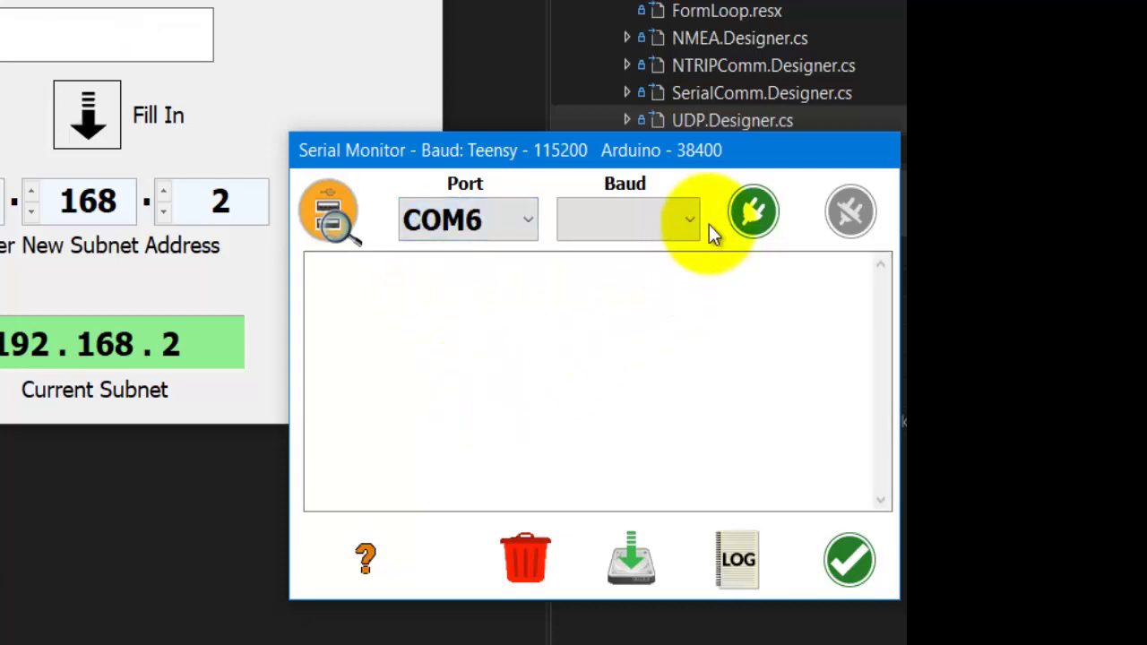
click(663, 228)
click(631, 363)
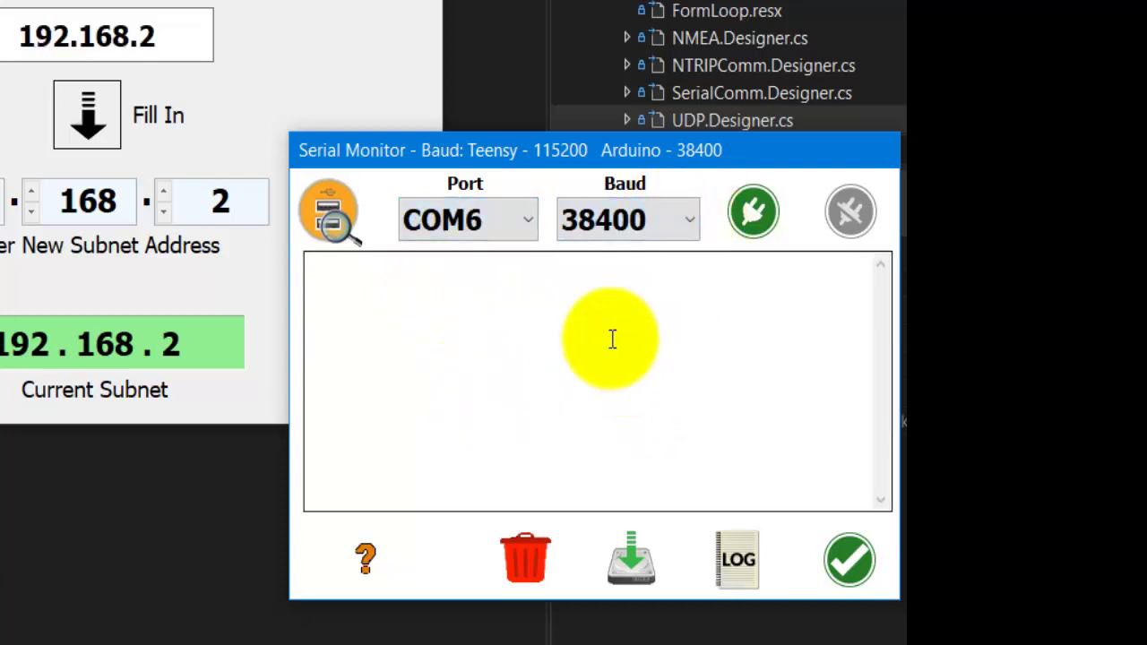
click(752, 211)
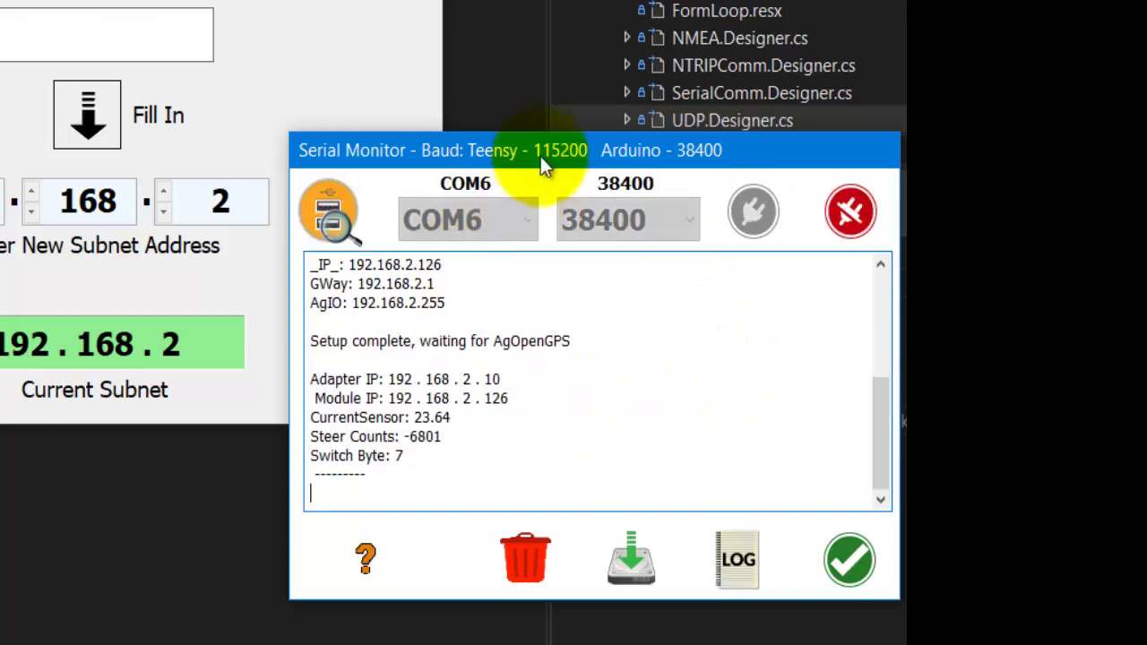
Step: Enlarge the Serial Monitor window and examine the adapter IP, module IP and sensor values reported by the module
drag(546, 150, 486, 20)
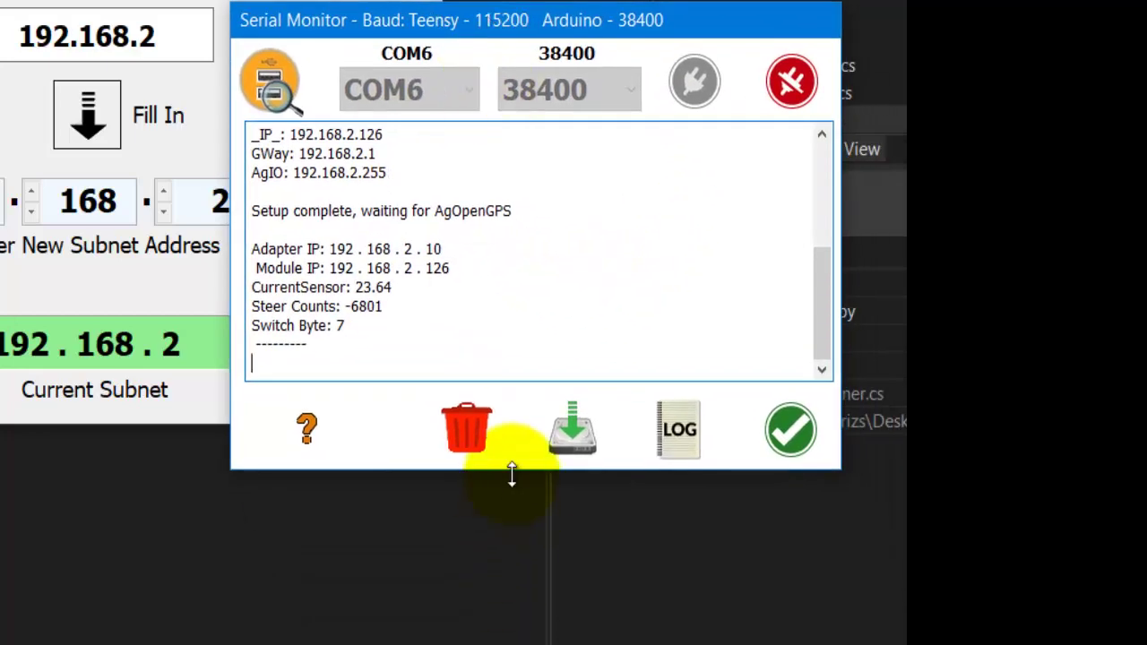
drag(512, 475, 513, 644)
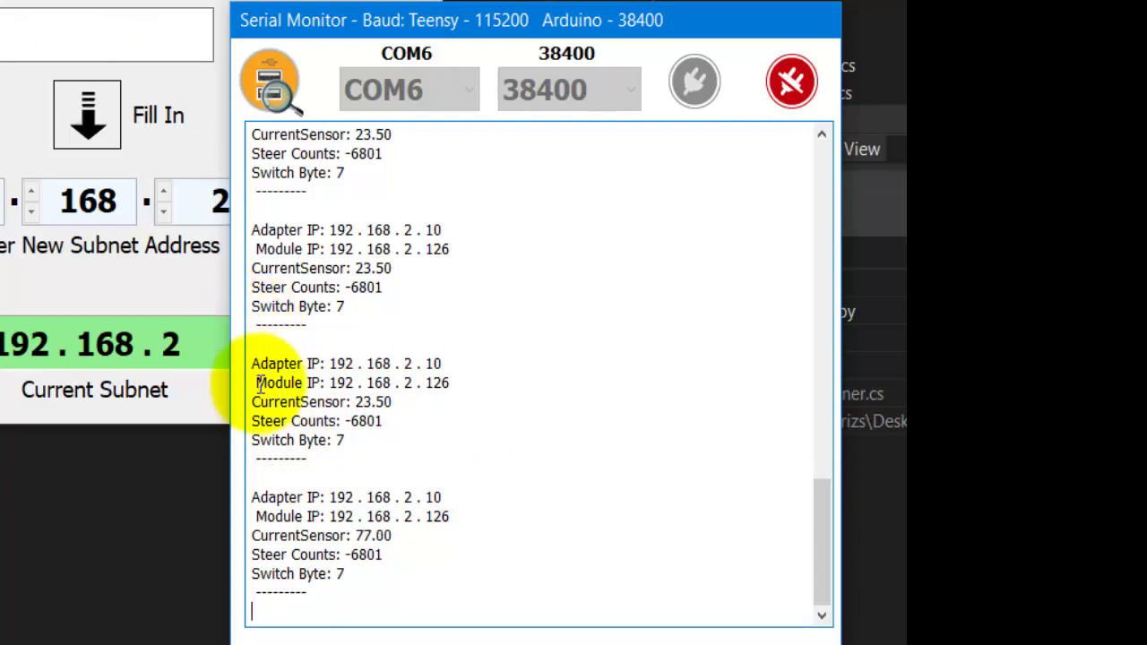
click(395, 551)
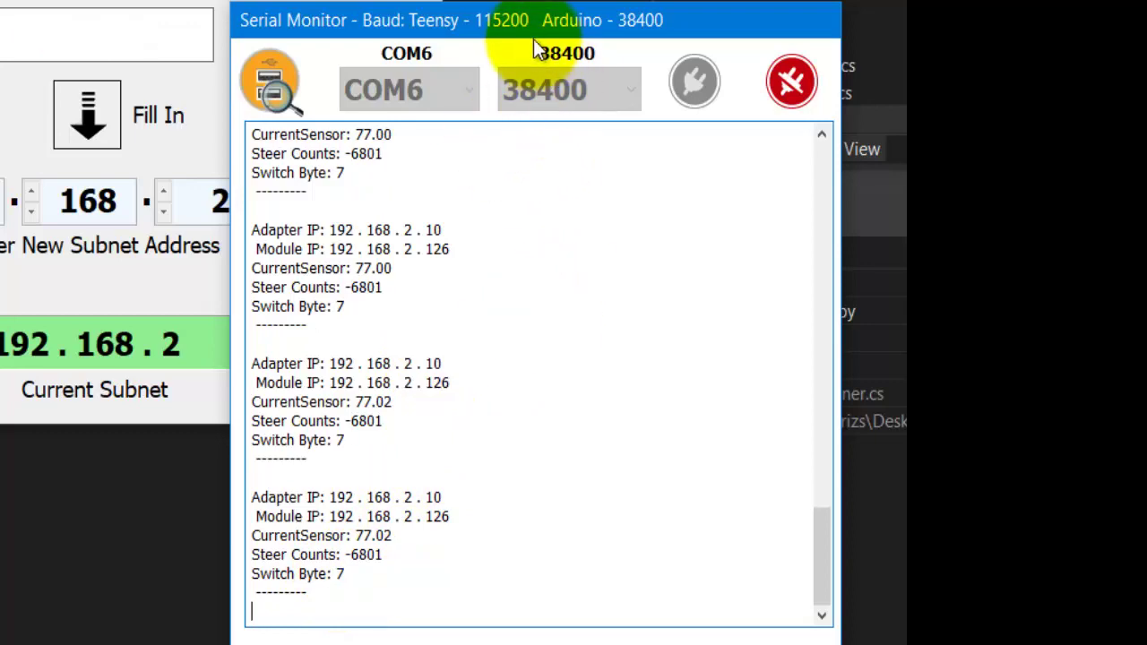
drag(541, 9, 571, 0)
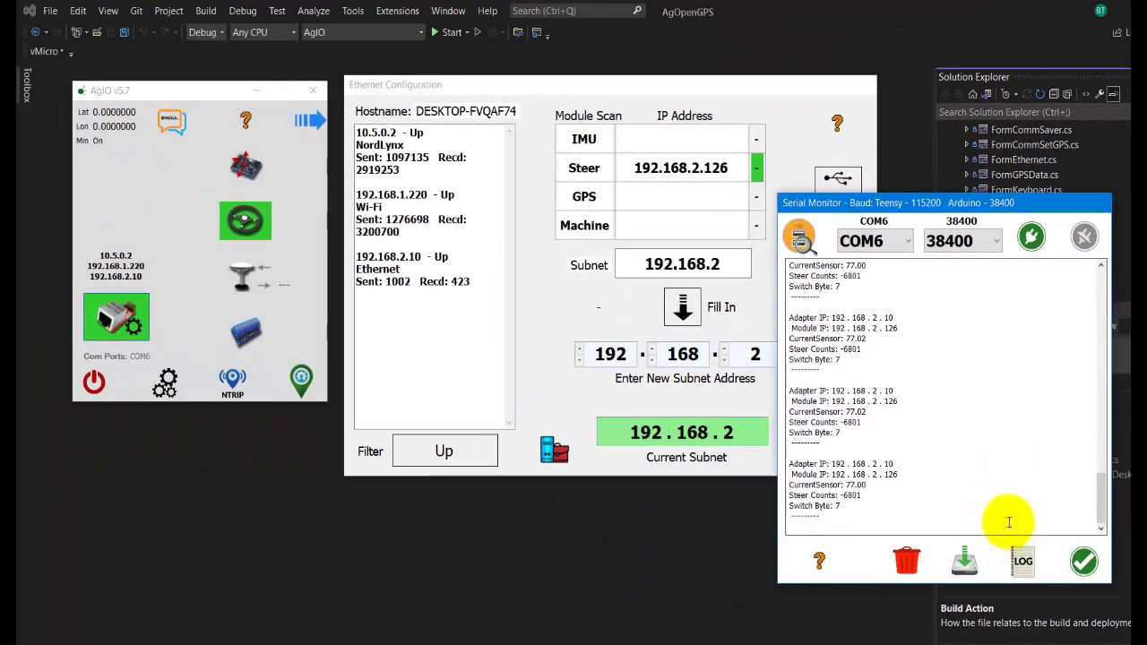
Step: Bring up the GPS simulator feeding GGA and VTG sentences and move its window clear of AgIO
click(245, 279)
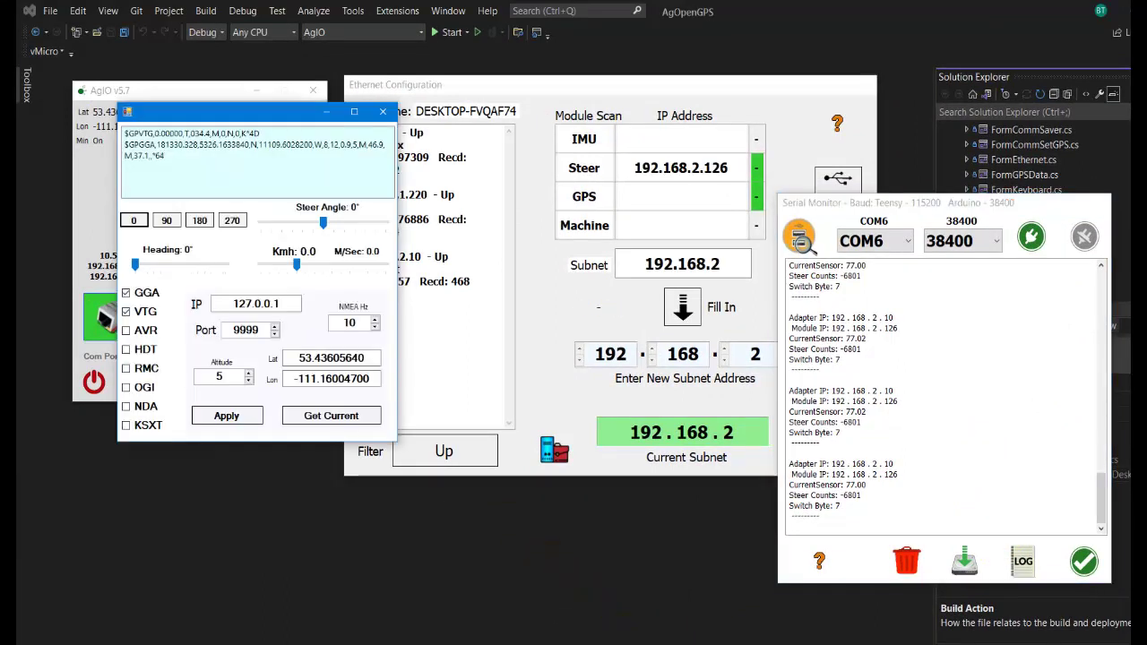
click(294, 141)
drag(284, 115, 510, 319)
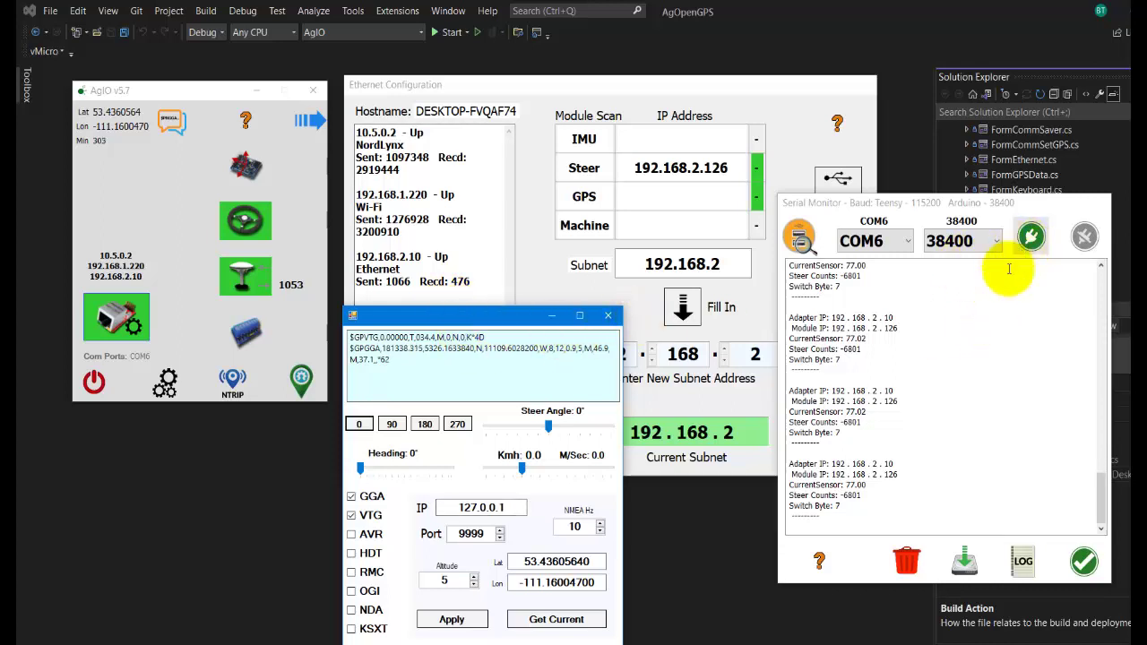
Step: Turn on logging in the Serial Monitor, then widen and reposition its window so each NMEA sentence fits on one line
click(1024, 564)
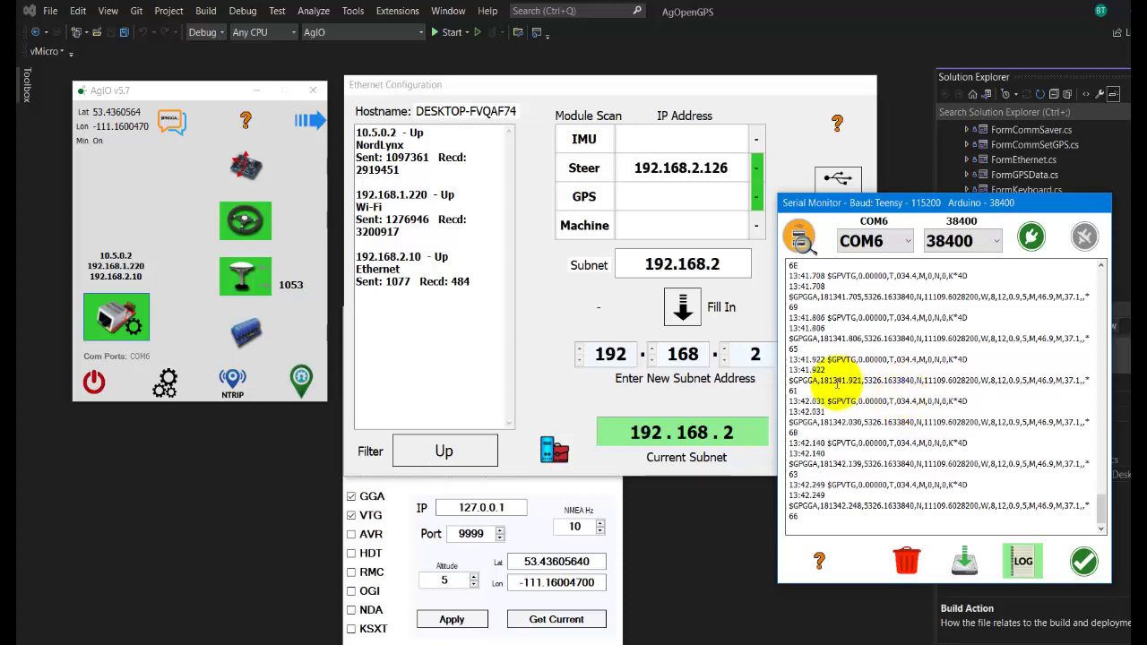
drag(777, 376, 665, 378)
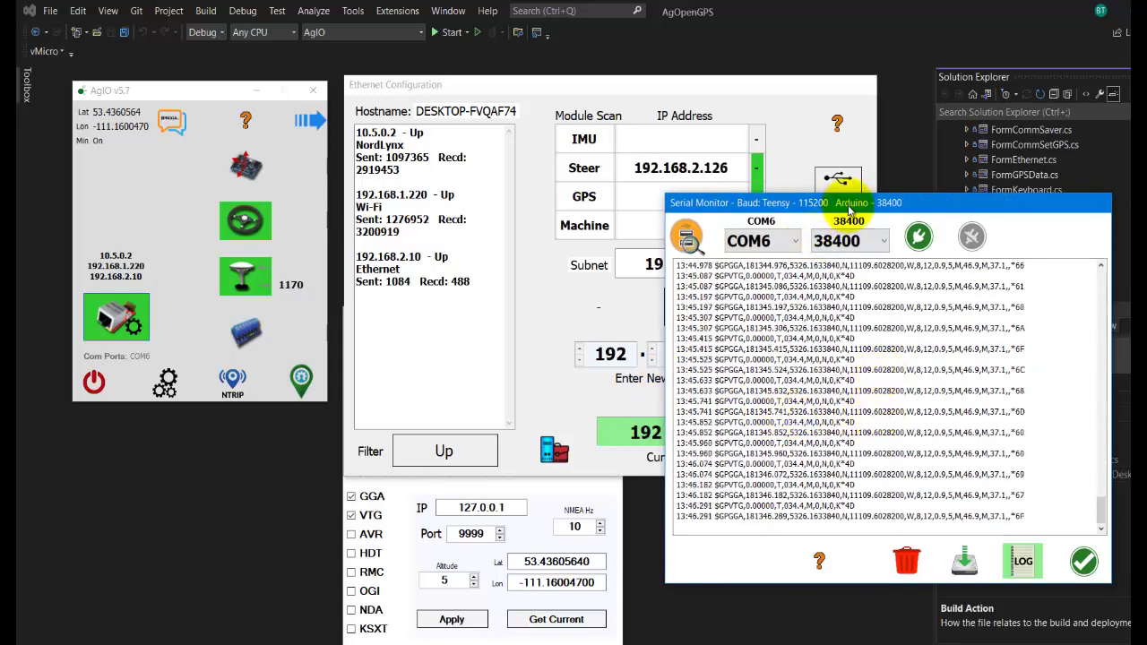
drag(845, 203, 901, 180)
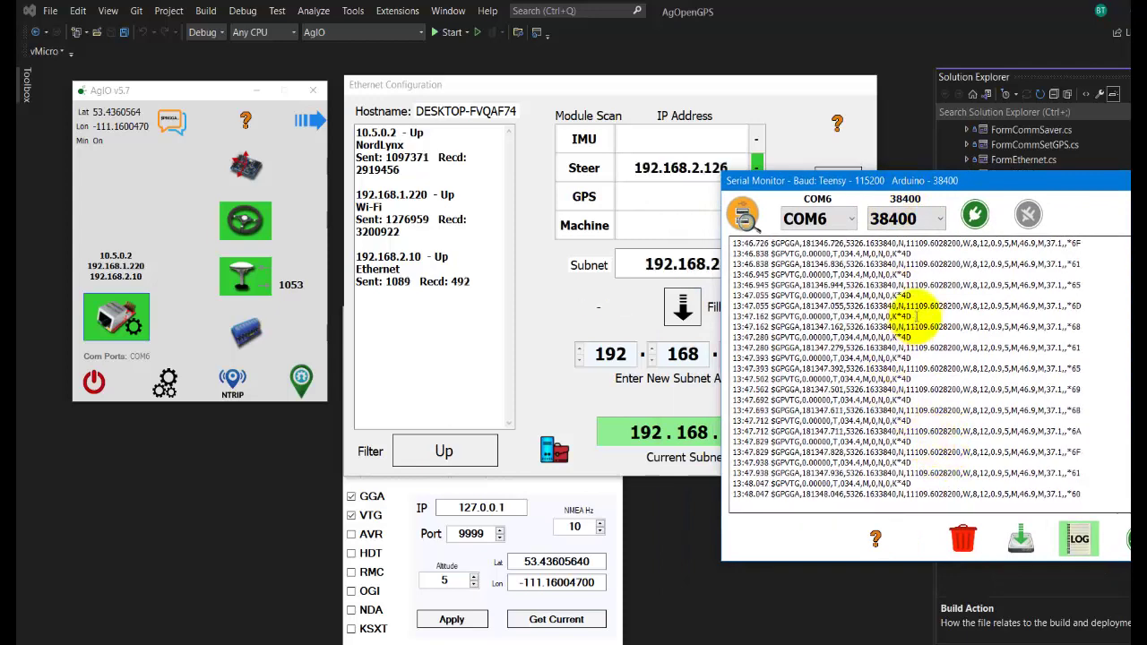
Step: Connect the Serial Monitor to COM6 at 38400 baud, clear its output to view module and GPS data together, and return to AgIO
click(977, 218)
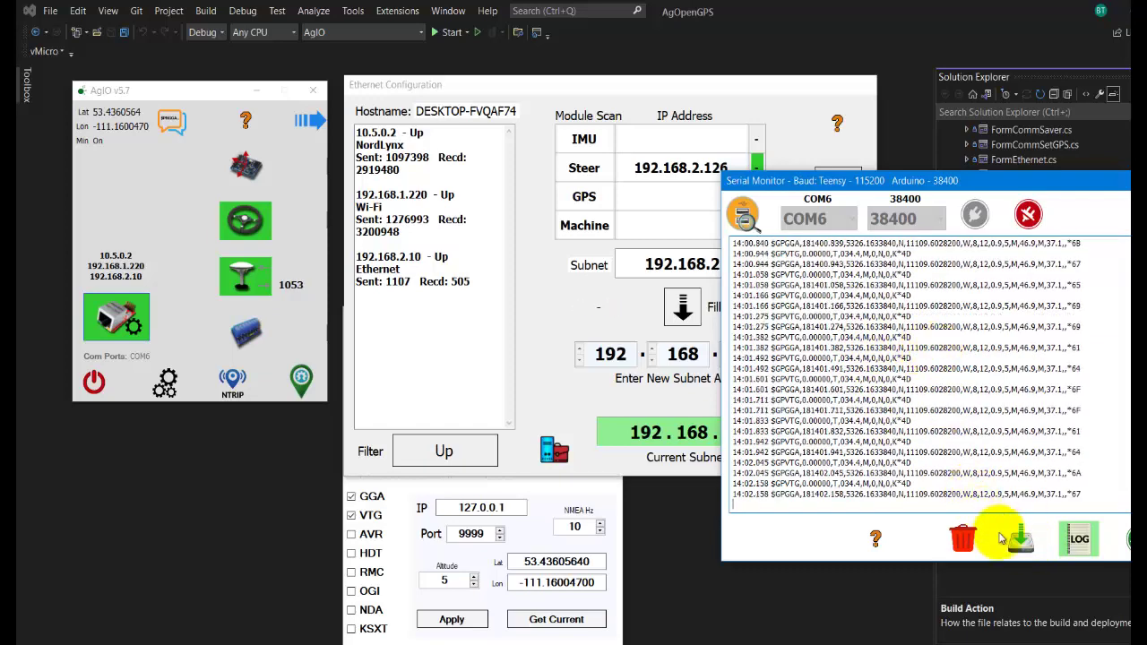
click(962, 538)
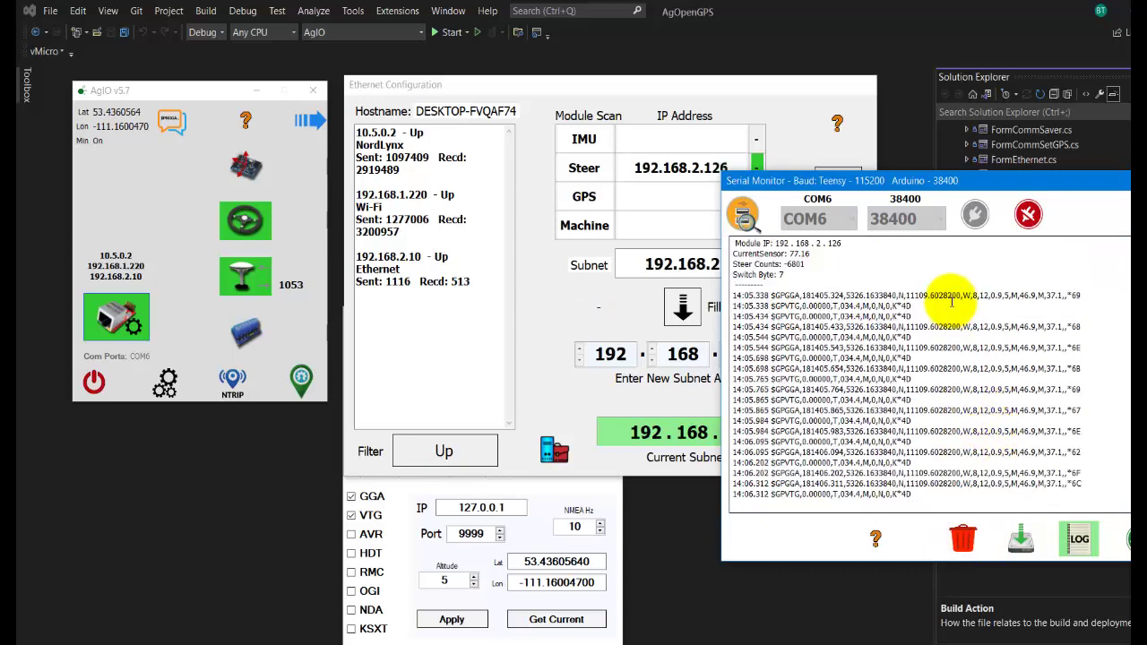
click(152, 376)
click(154, 383)
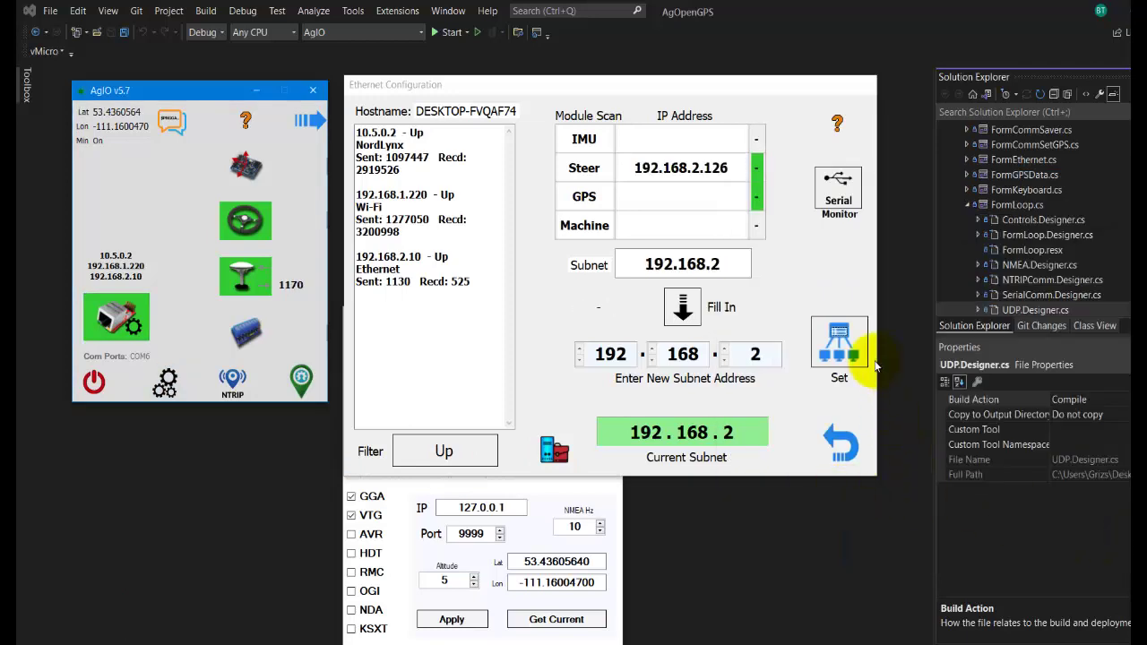
Step: In Network Connections, set the Ethernet adapter's IPv4 address to 192.168.3.10 with default gateway 192.168.3.1, save, and return to AgIO's Ethernet Configuration
click(555, 450)
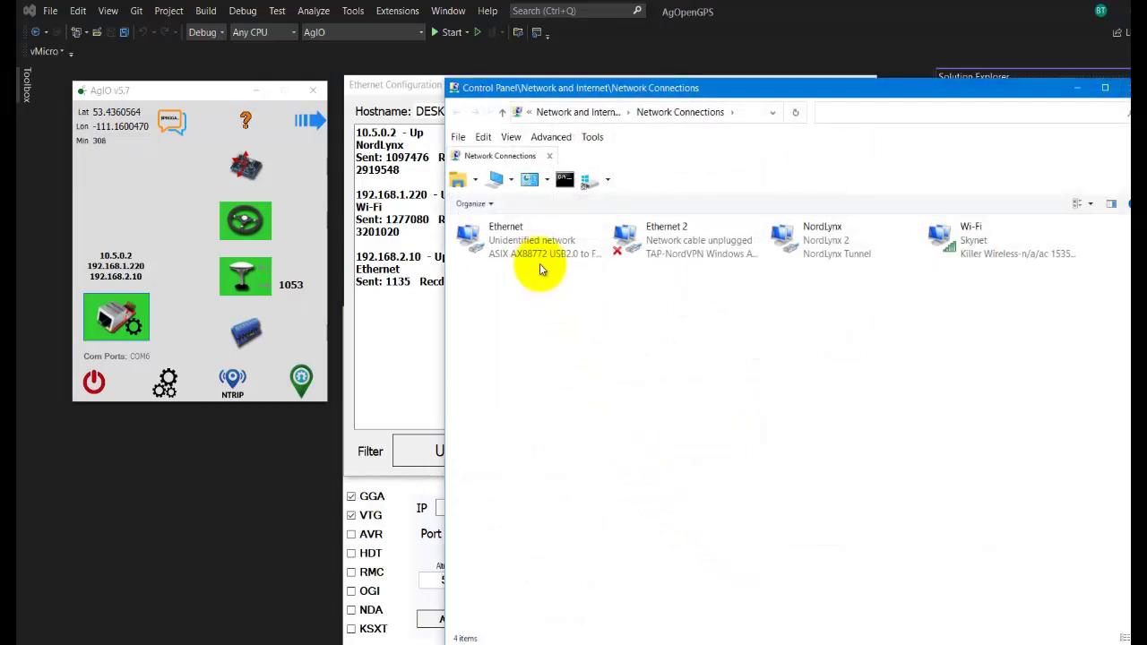
double_click(542, 251)
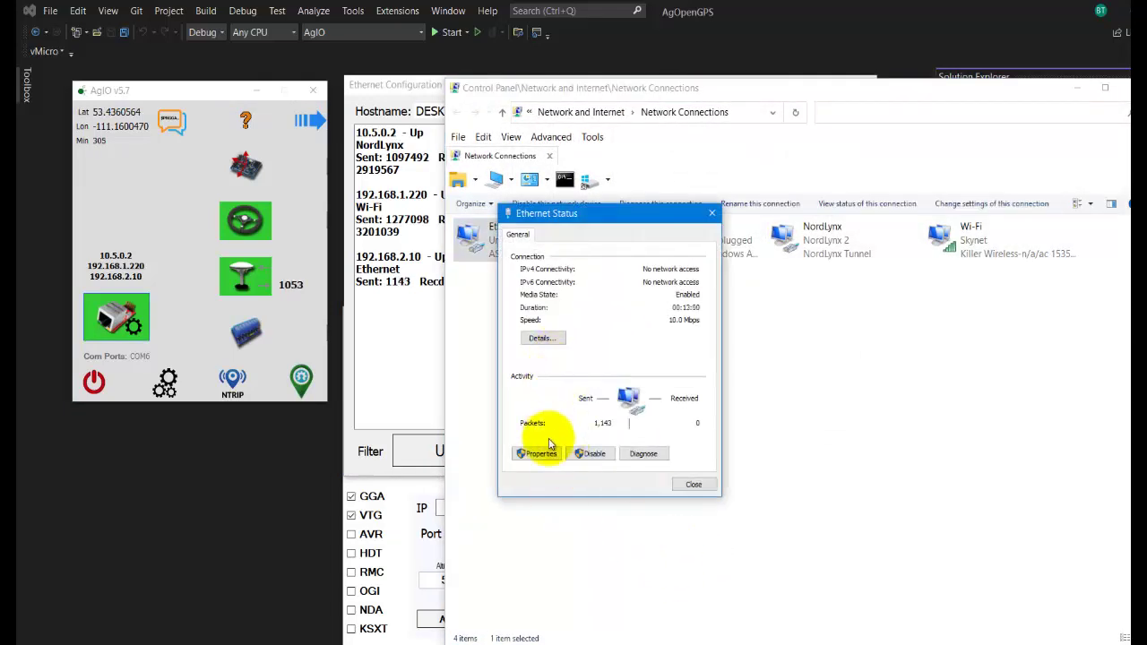
click(545, 454)
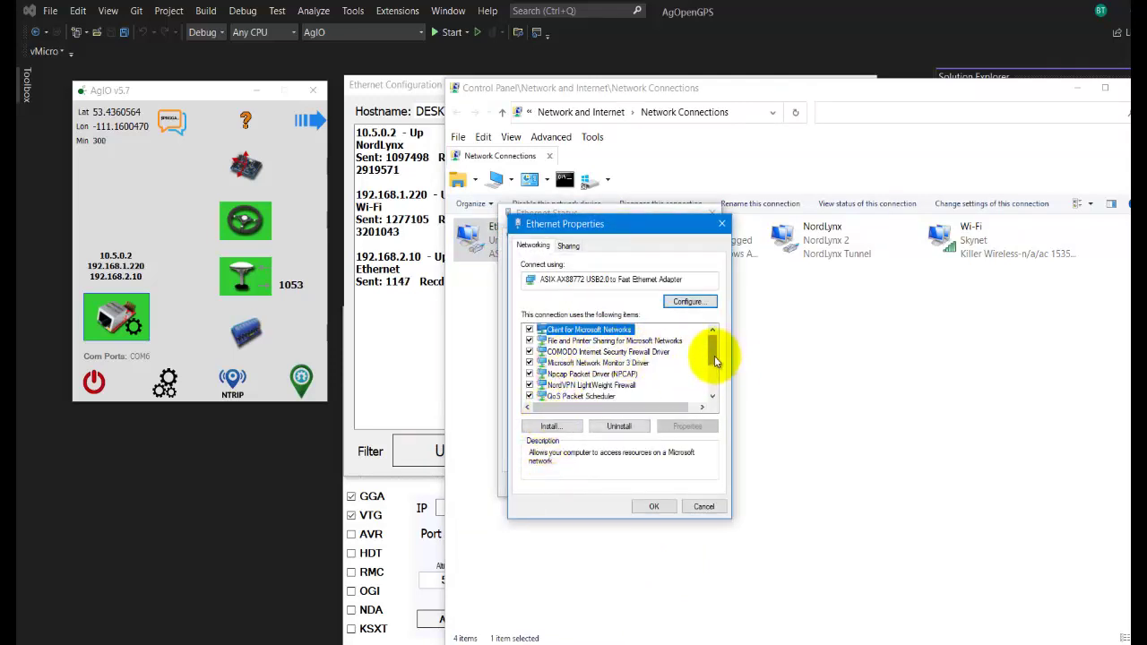
drag(714, 356, 711, 371)
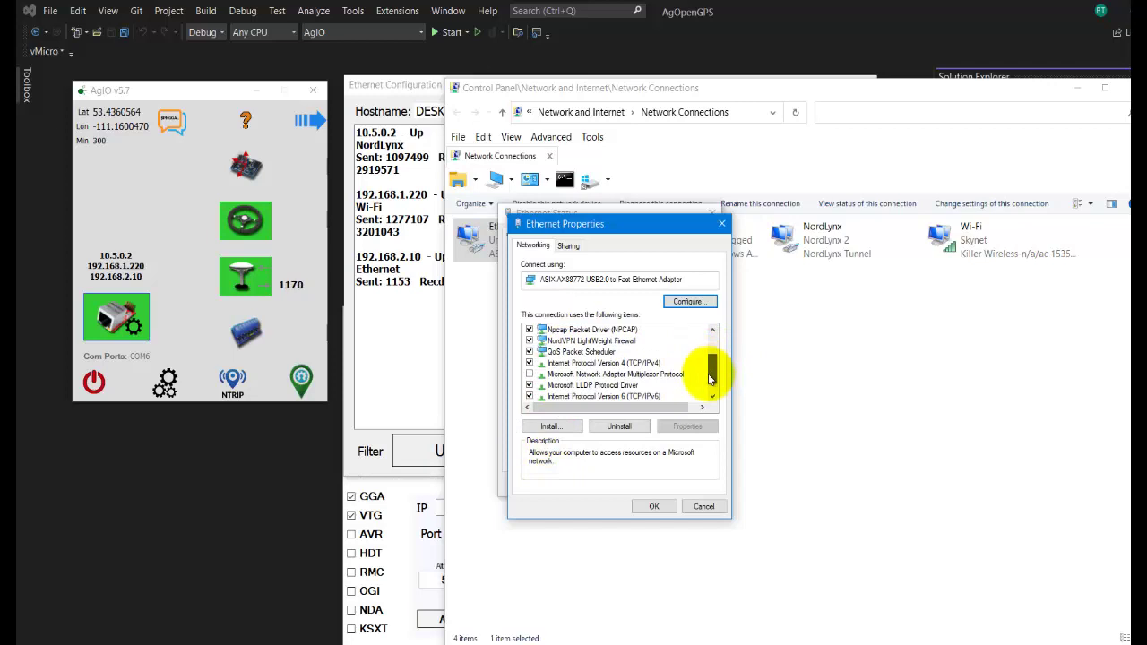
click(632, 363)
click(687, 426)
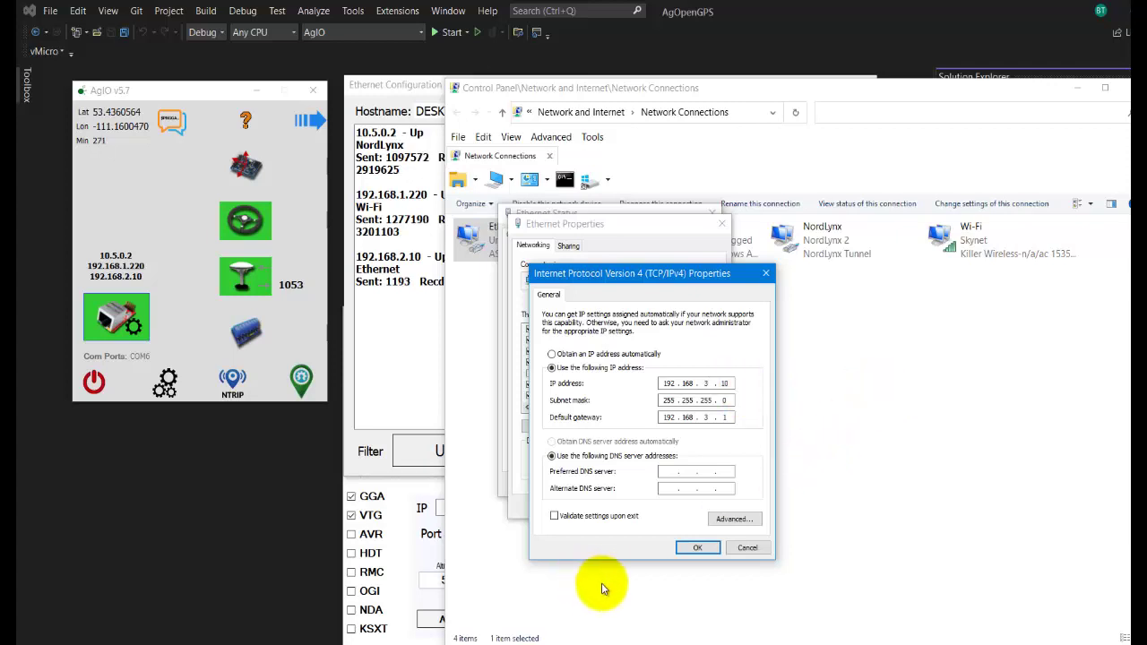
click(696, 548)
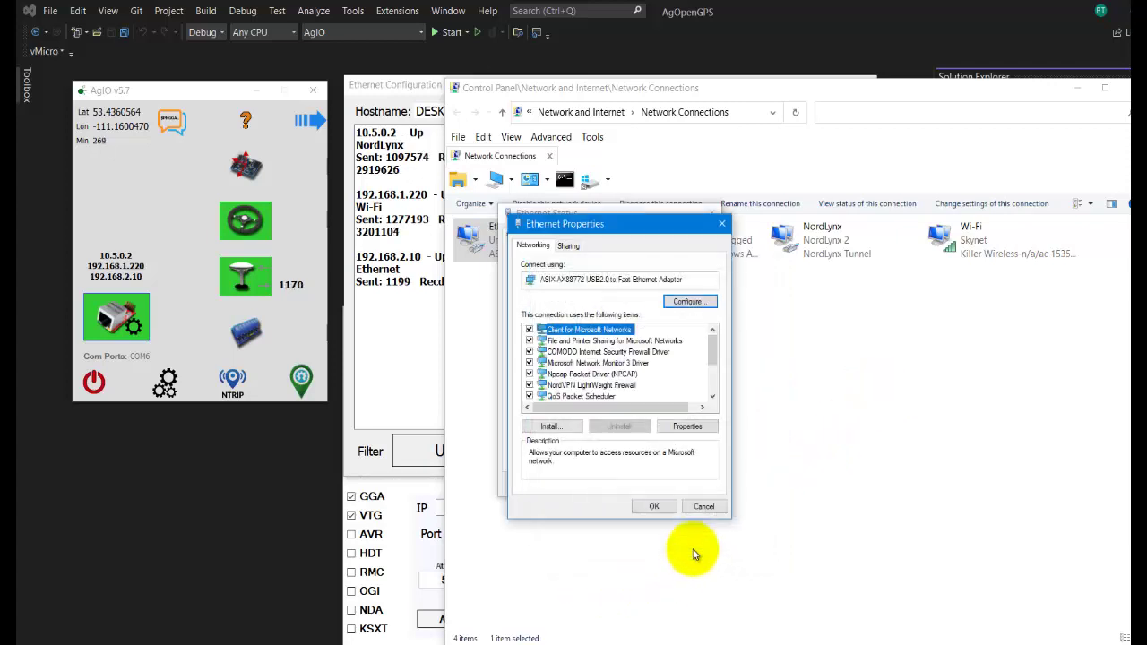
click(658, 505)
click(693, 485)
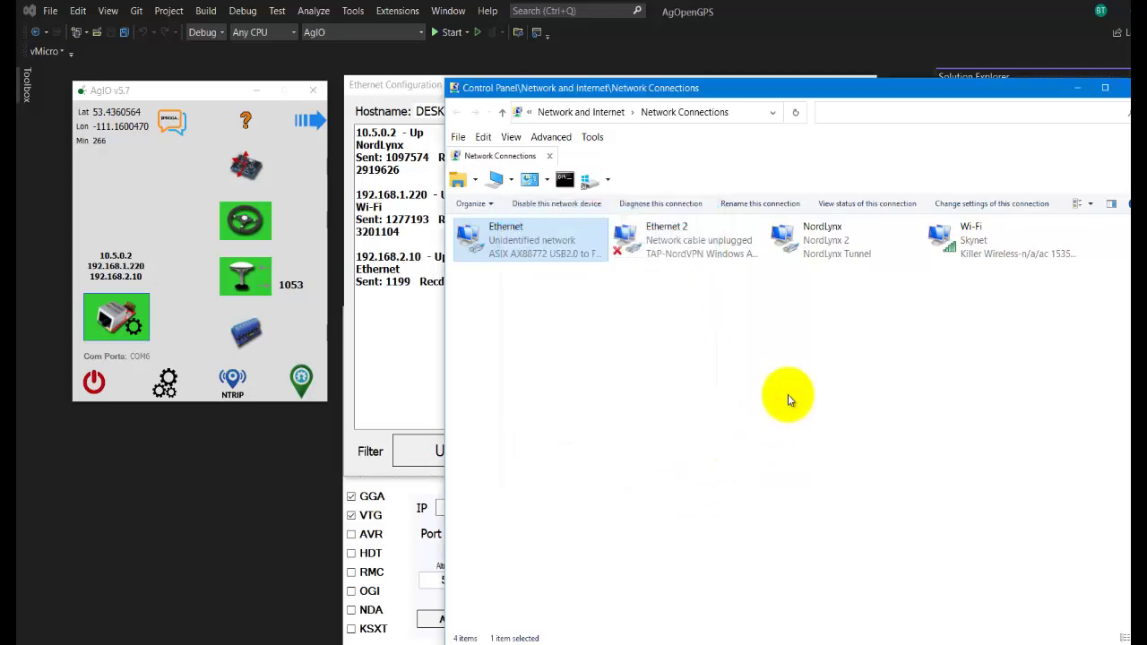
click(1127, 90)
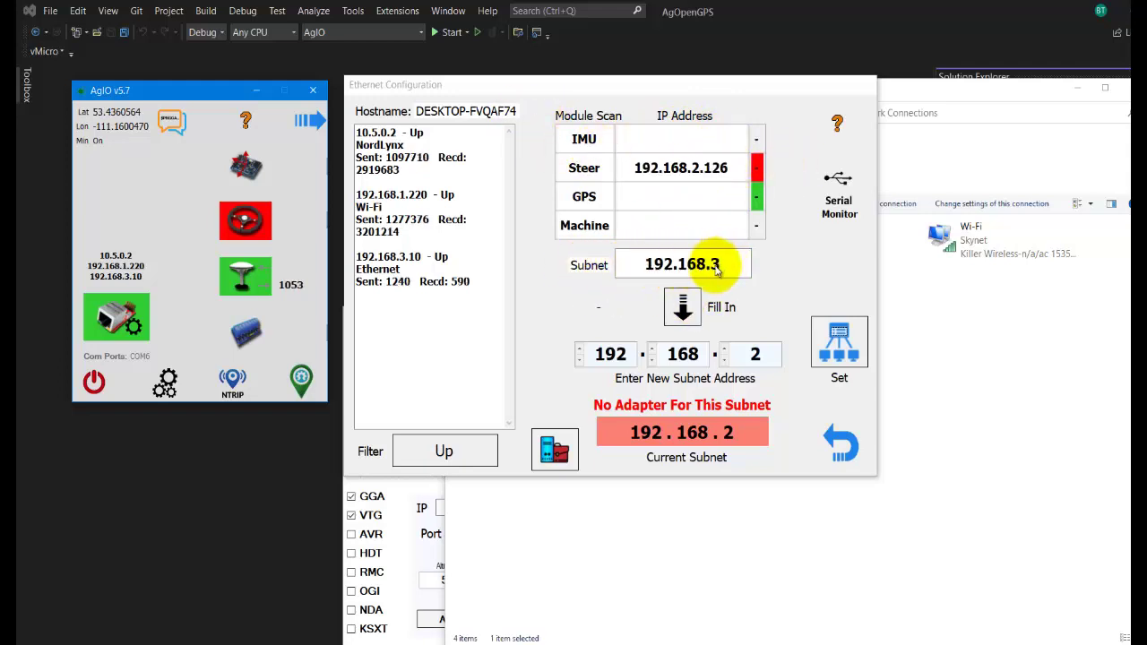
Step: Fill in the adapter's 192.168.3 as the new subnet address, send it to the modules and check the Steer module's IP address
click(682, 307)
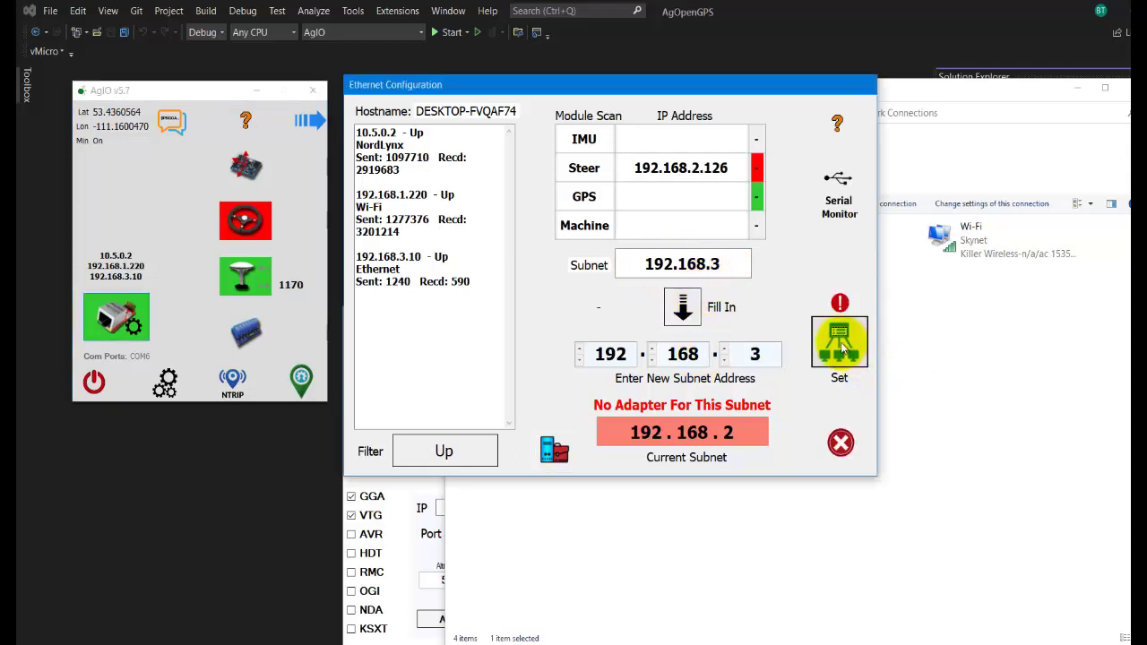
click(840, 345)
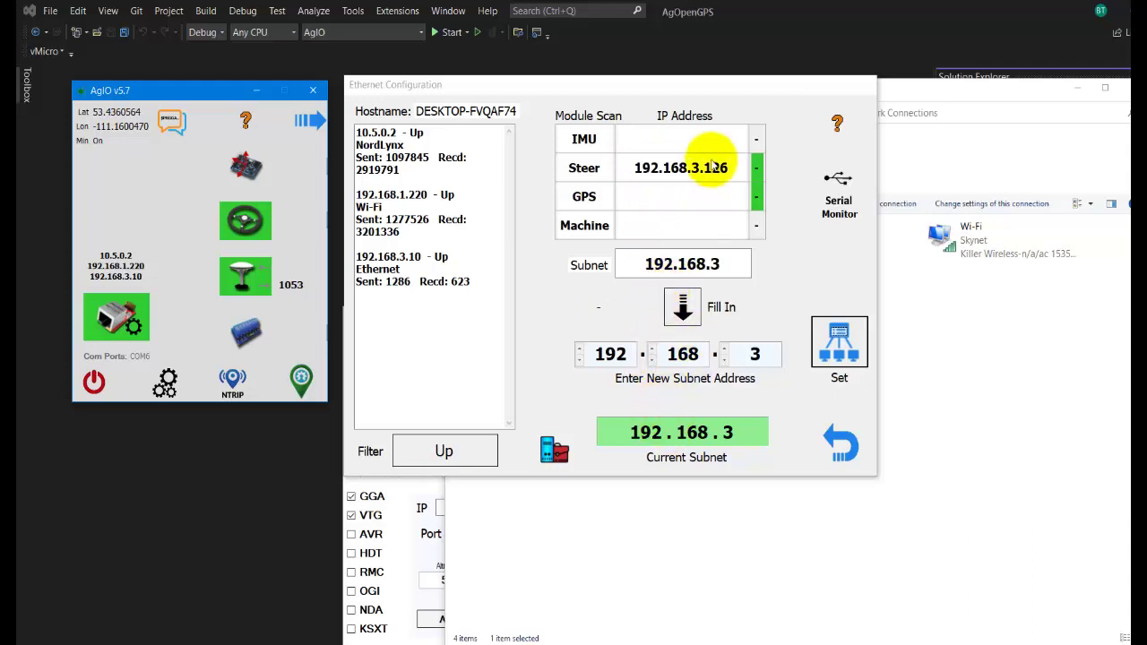
click(680, 168)
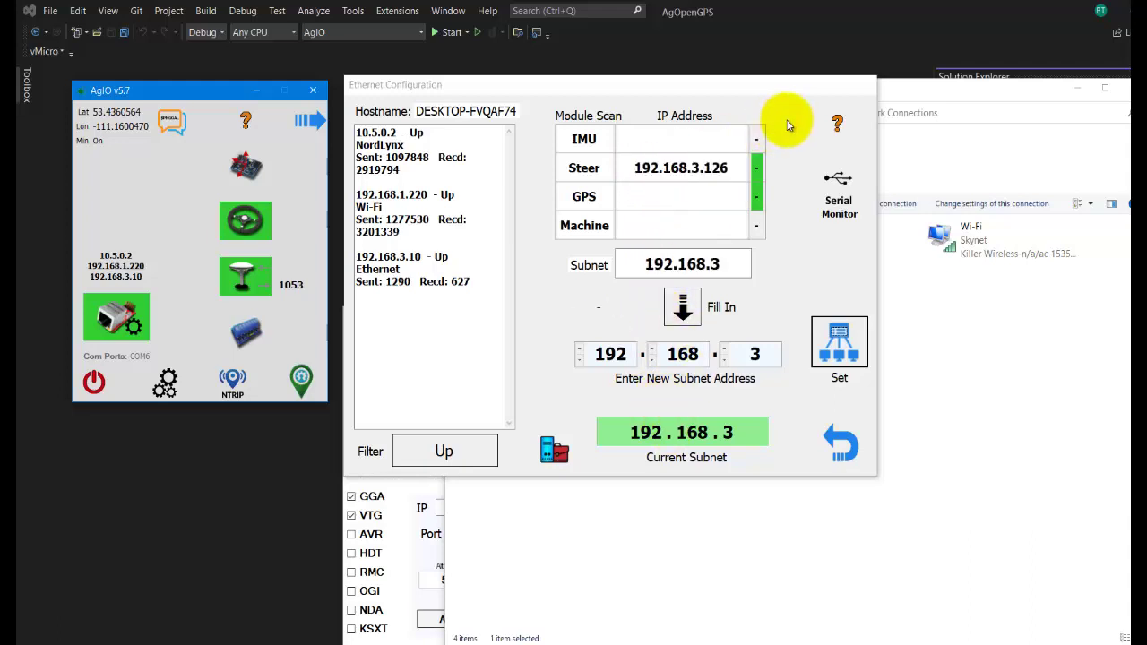